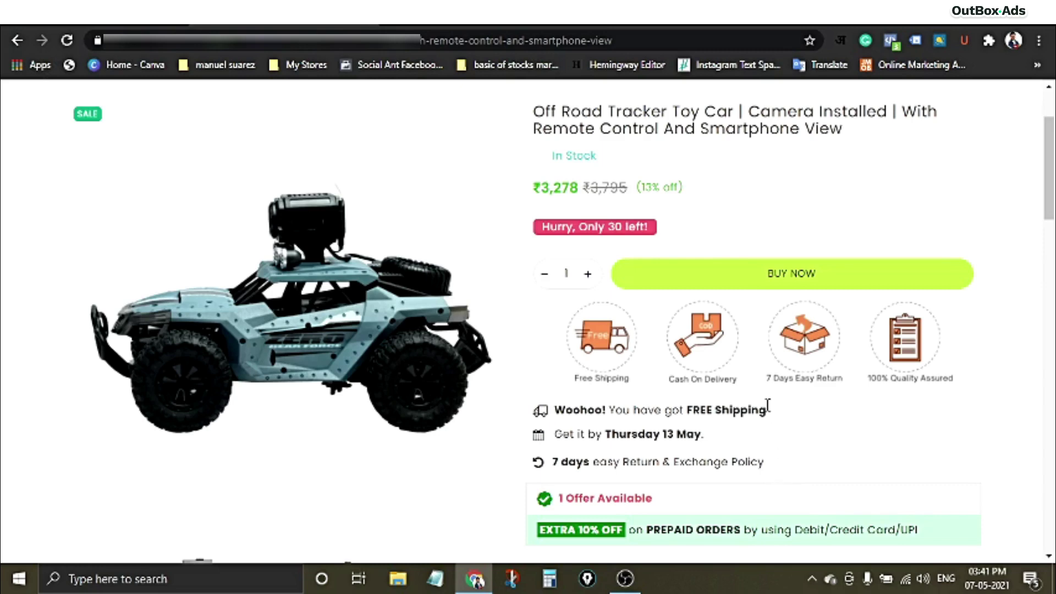
Highlight the free shipping, delivery date and 7-day return lines one by one on the toy car product page
{"action": "left_click_drag", "start_coordinate": [554, 410], "coordinate": [767, 412]}
{"action": "left_click", "coordinate": [821, 428]}
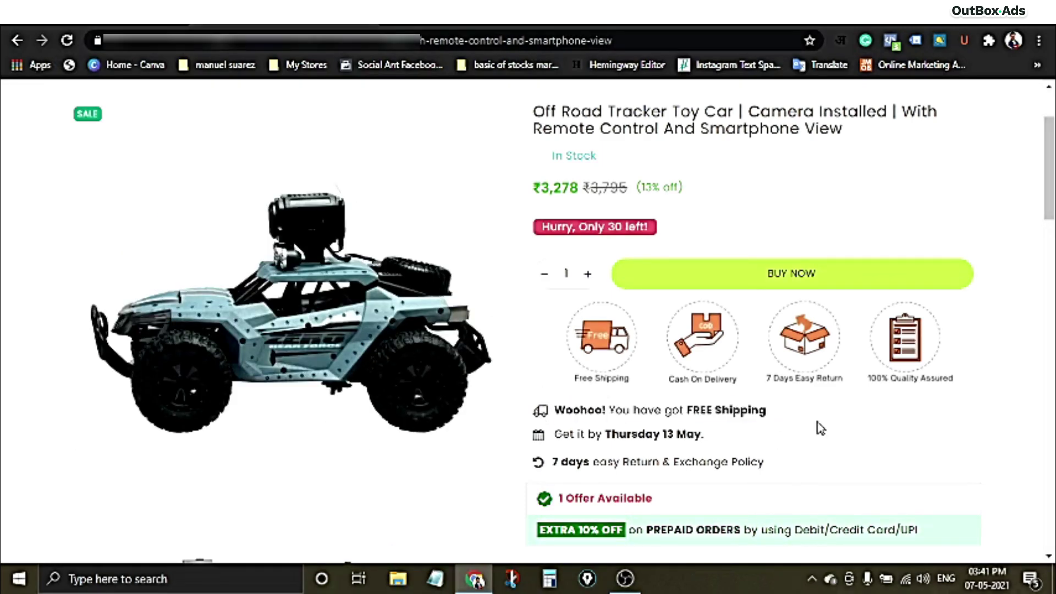
{"action": "left_click_drag", "start_coordinate": [555, 435], "coordinate": [704, 435]}
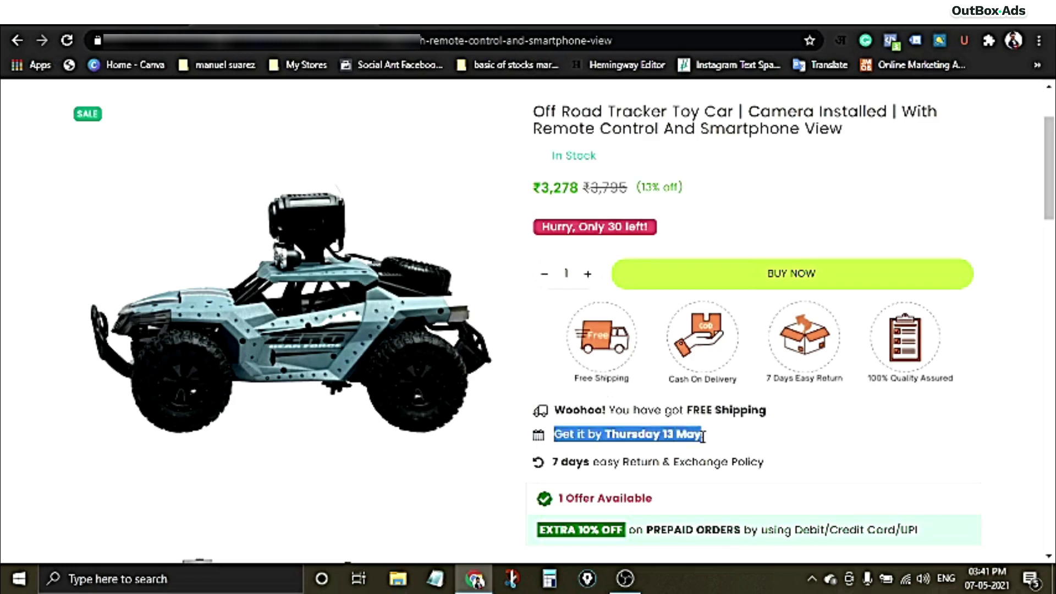
{"action": "left_click_drag", "start_coordinate": [552, 463], "coordinate": [767, 465]}
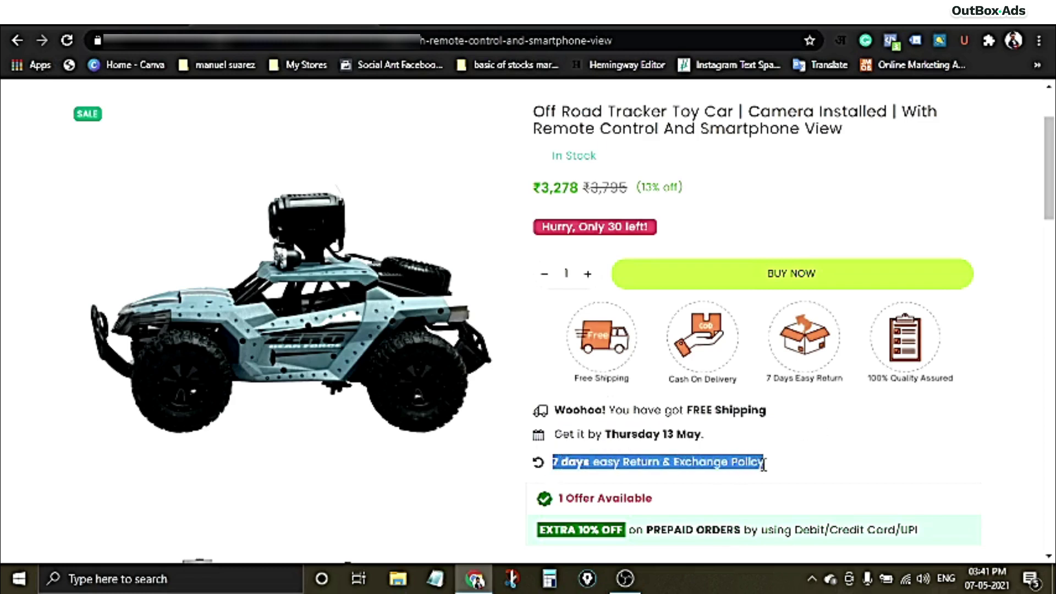
{"action": "left_click", "coordinate": [813, 466]}
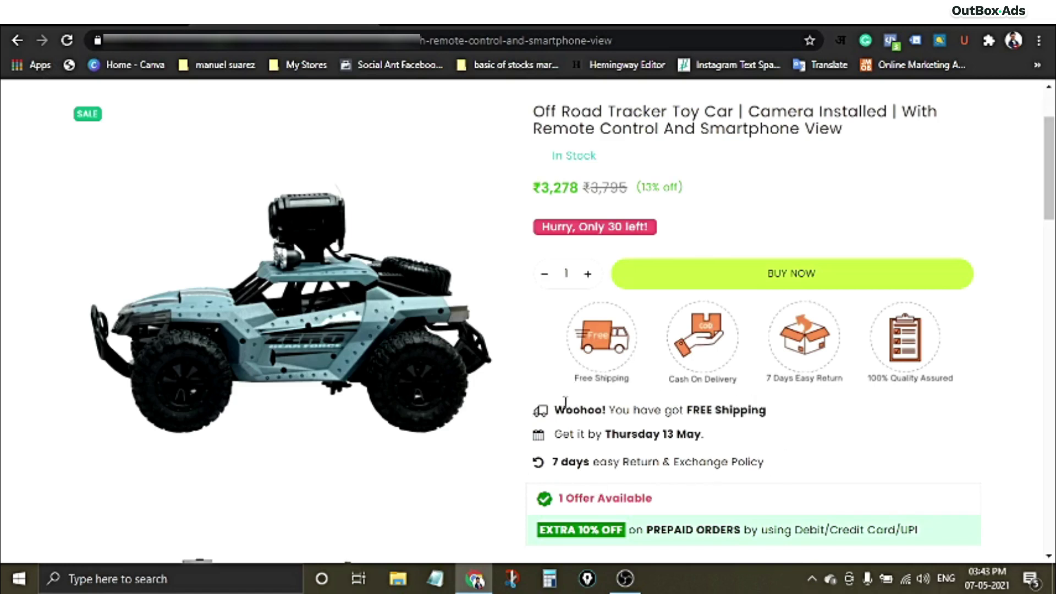
Compare the free shipping line and the trust badges, and highlight all three information lines as one block
{"action": "left_click_drag", "start_coordinate": [555, 411], "coordinate": [768, 408]}
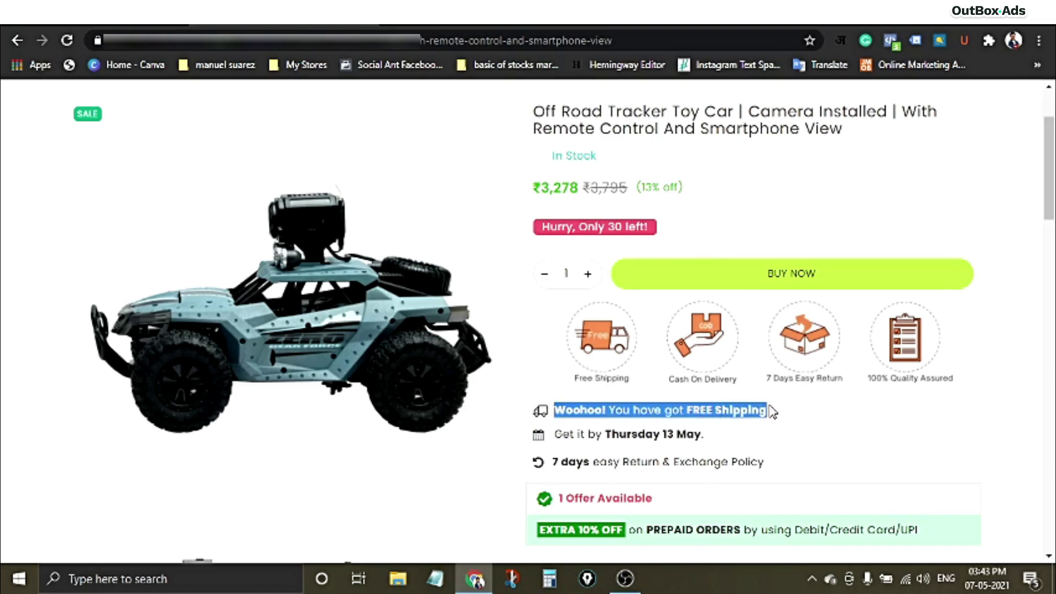
{"action": "left_click", "coordinate": [798, 418]}
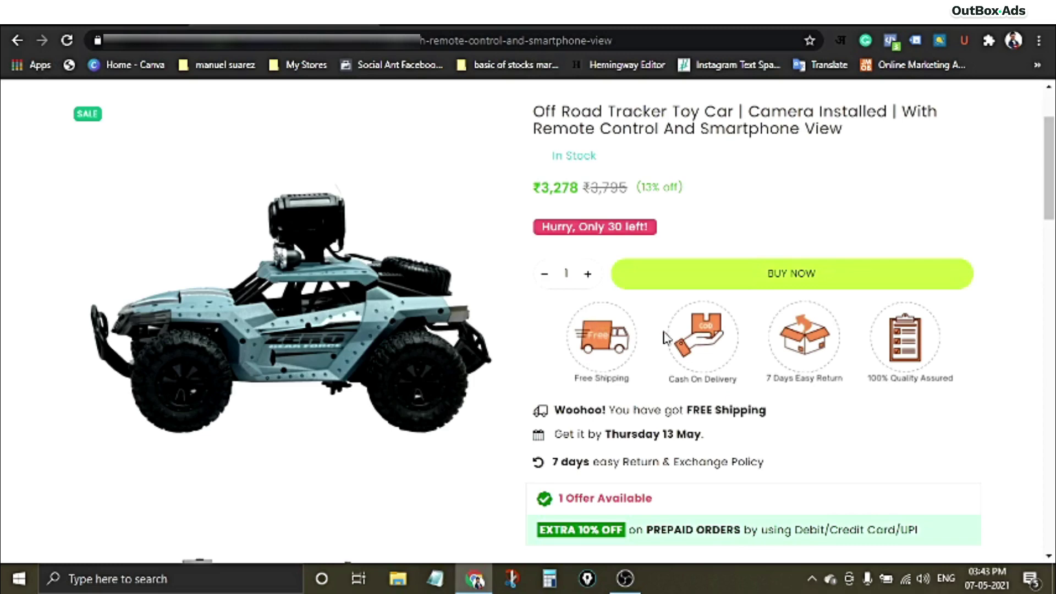
{"action": "double_click", "coordinate": [788, 352]}
{"action": "left_click", "coordinate": [842, 417]}
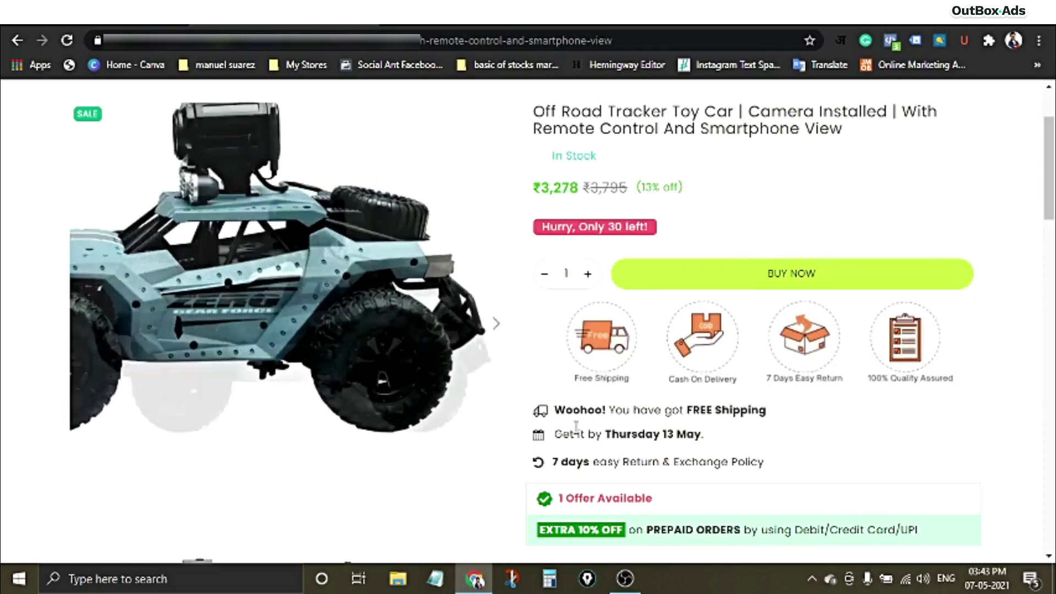
{"action": "left_click_drag", "start_coordinate": [555, 411], "coordinate": [768, 469]}
{"action": "left_click", "coordinate": [828, 454]}
{"action": "scroll", "coordinate": [809, 448], "scroll_direction": "down", "scroll_amount": 1}
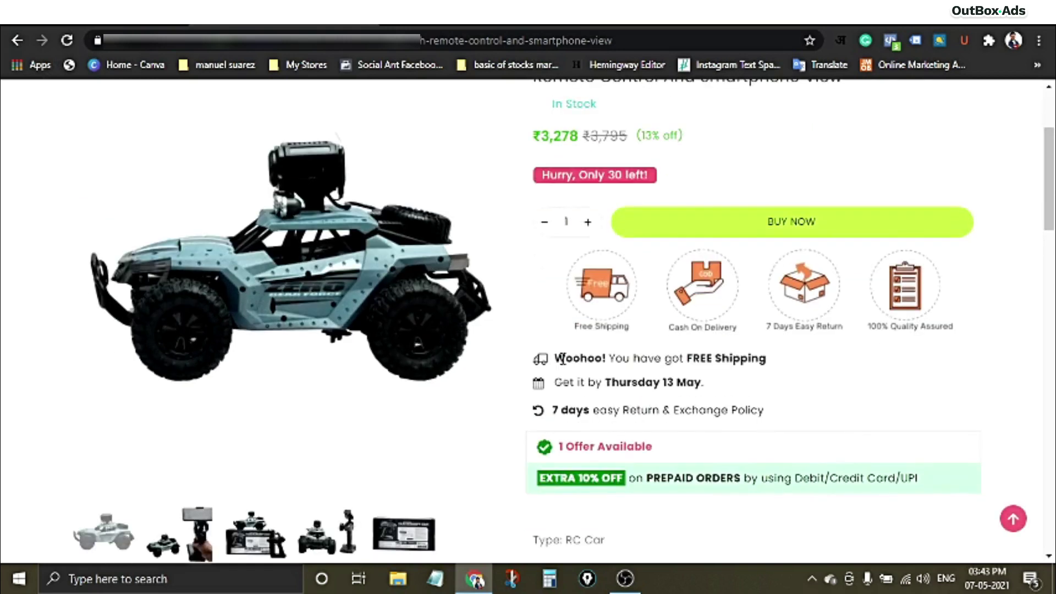
Examine the wording of the "Woohoo! You have got FREE Shipping" line, including its bold part
{"action": "left_click_drag", "start_coordinate": [554, 358], "coordinate": [768, 359]}
{"action": "left_click", "coordinate": [603, 358]}
{"action": "left_click", "coordinate": [812, 383]}
{"action": "left_click_drag", "start_coordinate": [609, 359], "coordinate": [777, 361]}
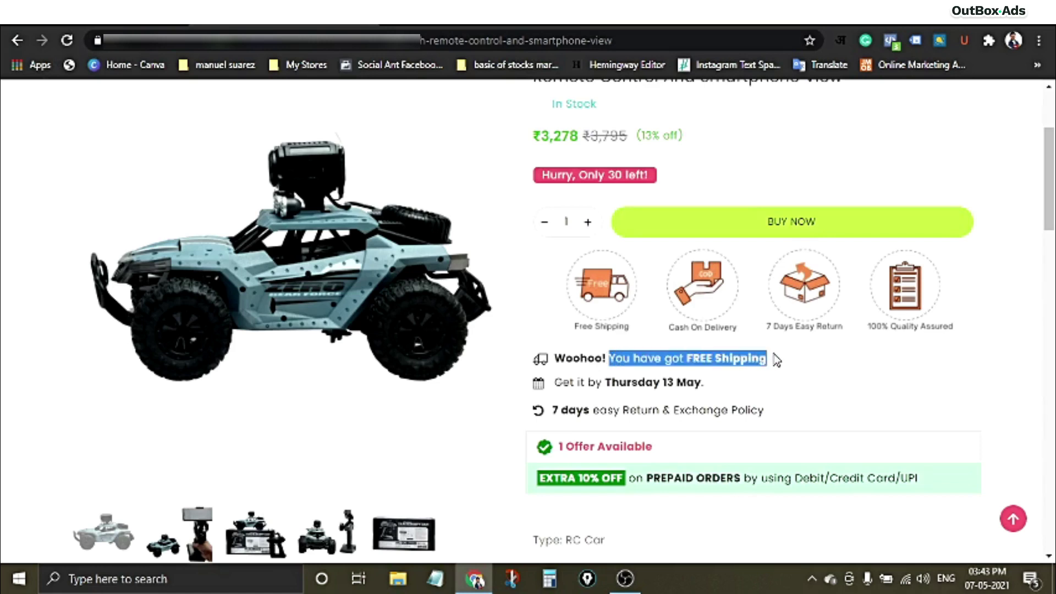
{"action": "left_click", "coordinate": [809, 379]}
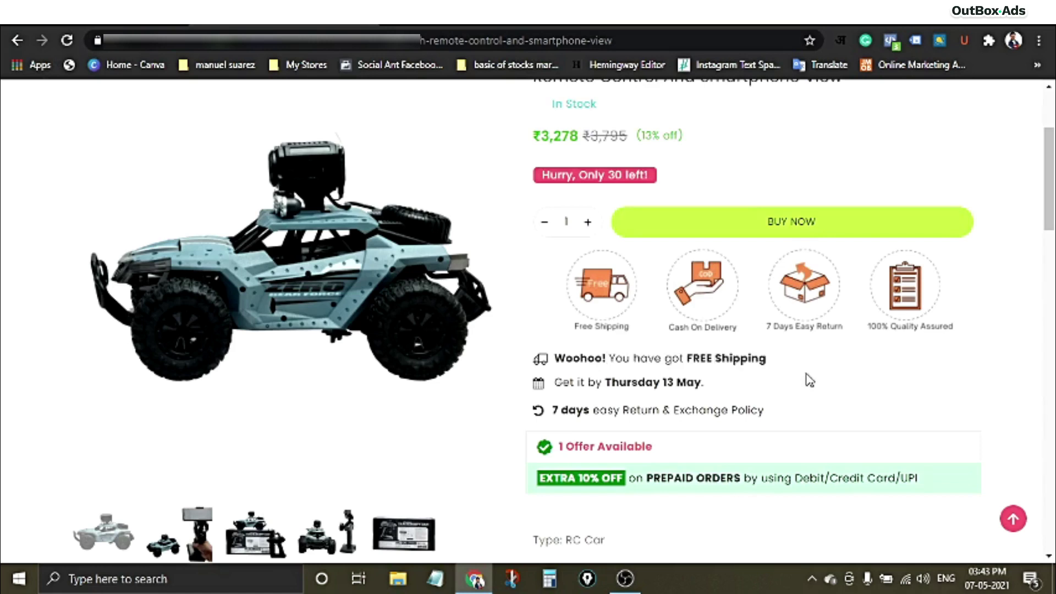
{"action": "left_click_drag", "start_coordinate": [609, 359], "coordinate": [769, 360]}
{"action": "left_click", "coordinate": [813, 372]}
{"action": "left_click_drag", "start_coordinate": [688, 359], "coordinate": [769, 359]}
{"action": "left_click", "coordinate": [808, 377]}
Examine the estimated delivery line, highlighting the "Get it by" text and its weekday and date
{"action": "left_click_drag", "start_coordinate": [554, 382], "coordinate": [704, 386]}
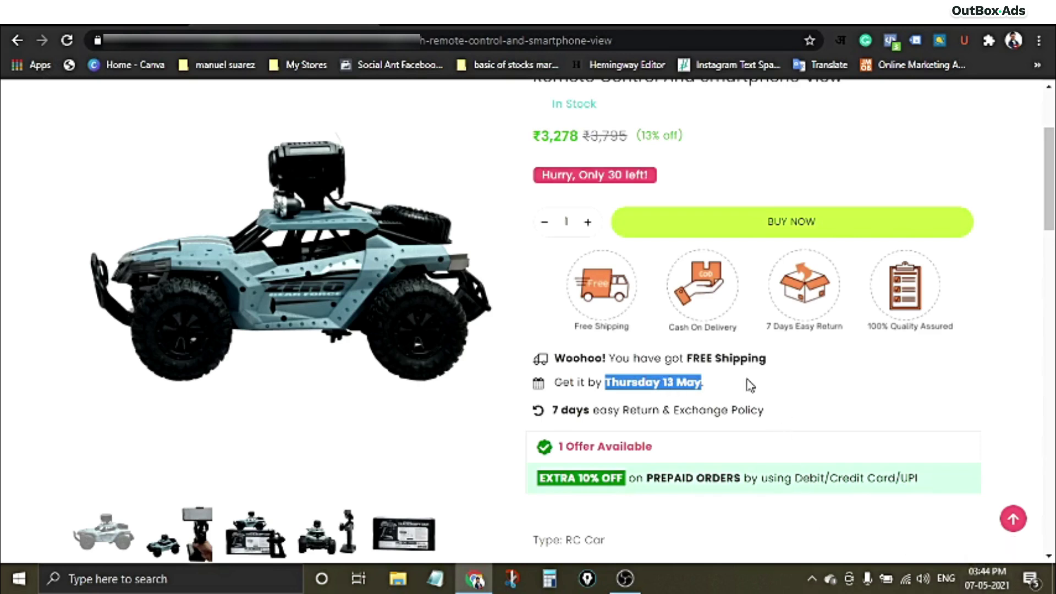
{"action": "left_click", "coordinate": [831, 385]}
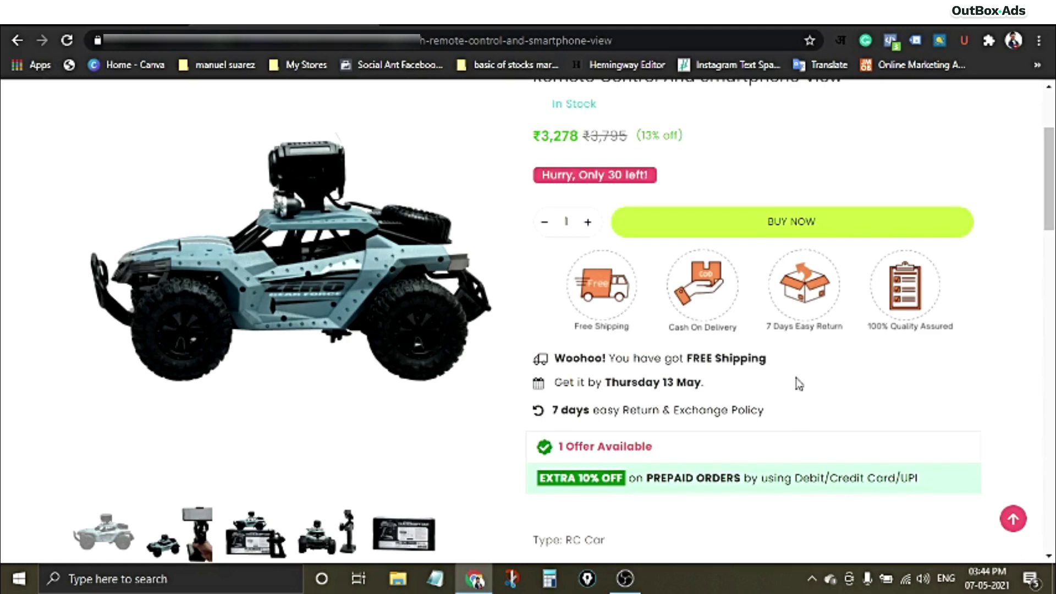
{"action": "left_click_drag", "start_coordinate": [608, 384], "coordinate": [703, 383]}
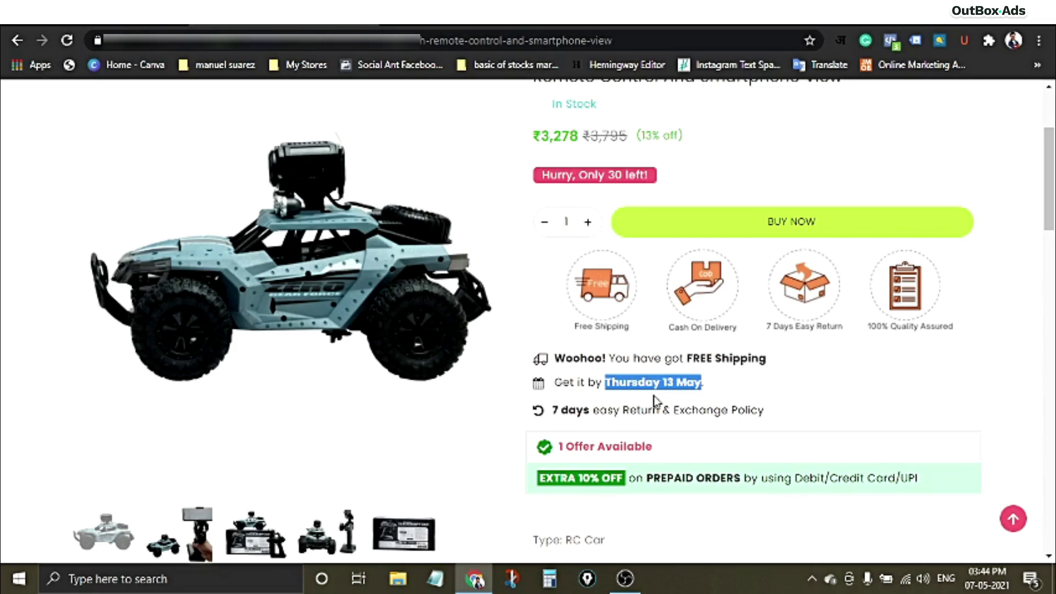
{"action": "left_click", "coordinate": [661, 384]}
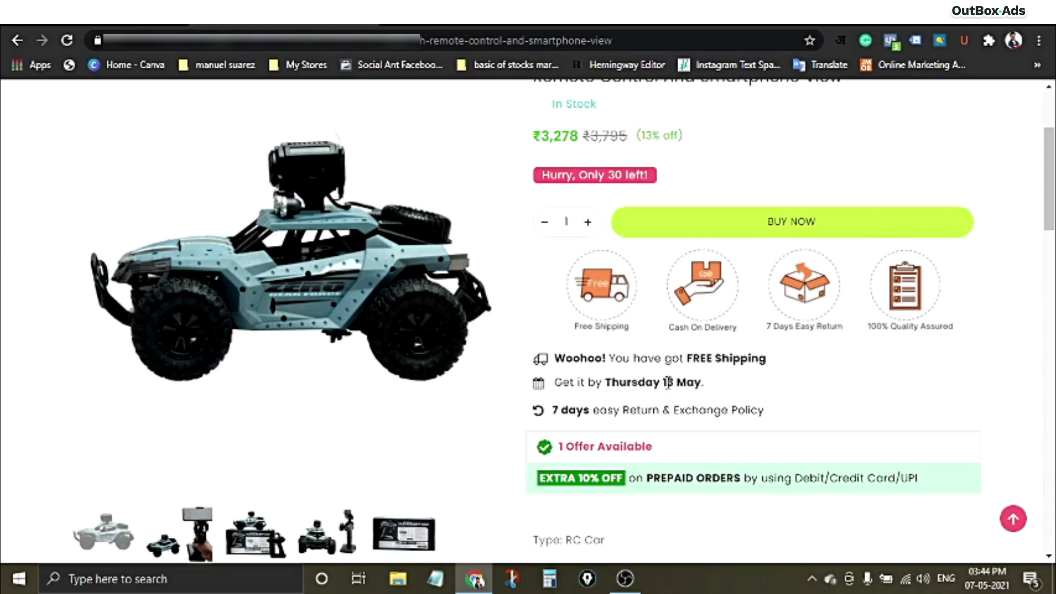
{"action": "left_click_drag", "start_coordinate": [606, 383], "coordinate": [700, 380]}
{"action": "left_click", "coordinate": [714, 388]}
{"action": "left_click_drag", "start_coordinate": [661, 384], "coordinate": [675, 384]}
{"action": "left_click", "coordinate": [703, 386]}
{"action": "left_click_drag", "start_coordinate": [553, 384], "coordinate": [726, 391]}
{"action": "left_click", "coordinate": [728, 391]}
Examine the "7 days easy Return & Exchange Policy" line, including its bold number of days
{"action": "scroll", "coordinate": [730, 392], "scroll_direction": "down", "scroll_amount": 2}
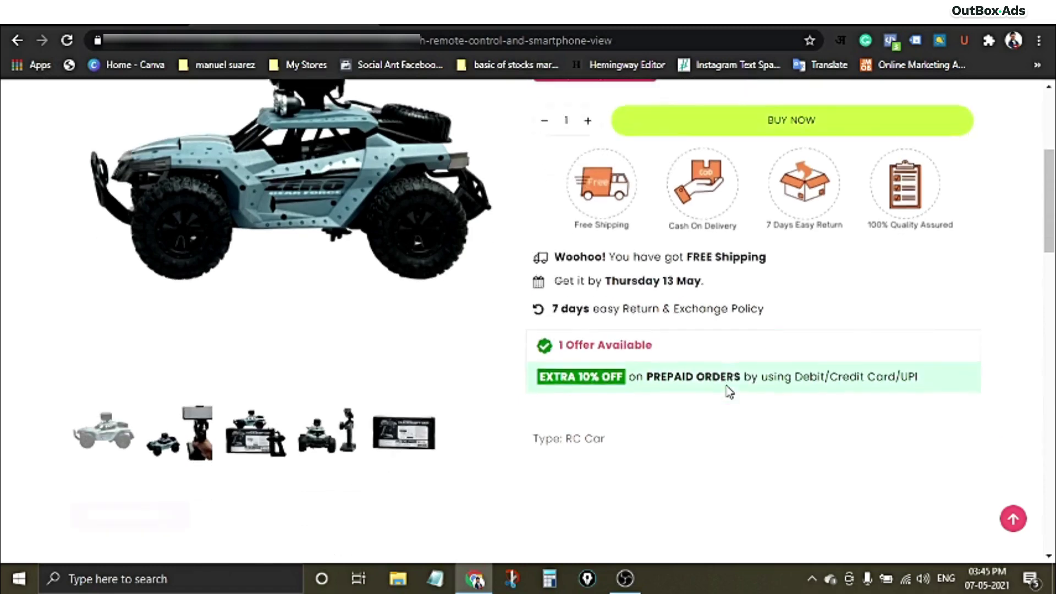
{"action": "left_click_drag", "start_coordinate": [553, 307], "coordinate": [804, 302]}
{"action": "left_click", "coordinate": [805, 303]}
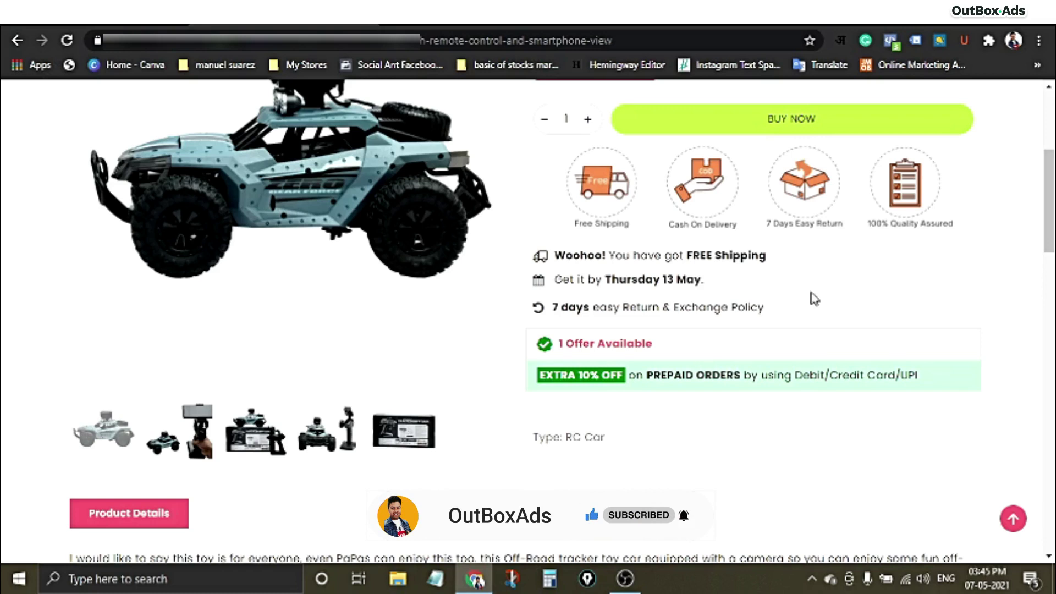
{"action": "left_click_drag", "start_coordinate": [788, 313], "coordinate": [551, 314]}
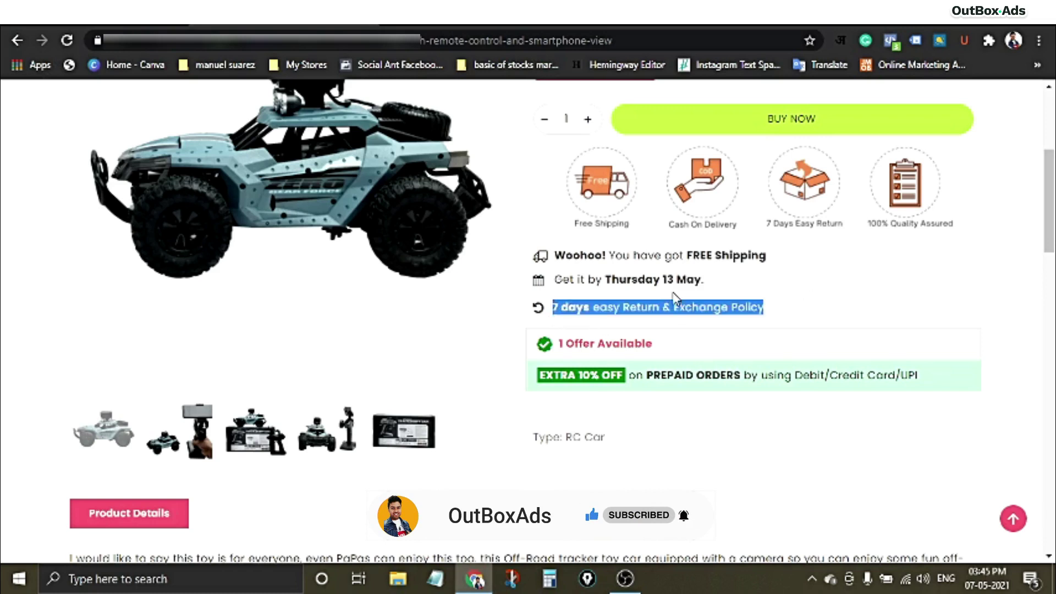
{"action": "left_click", "coordinate": [785, 308]}
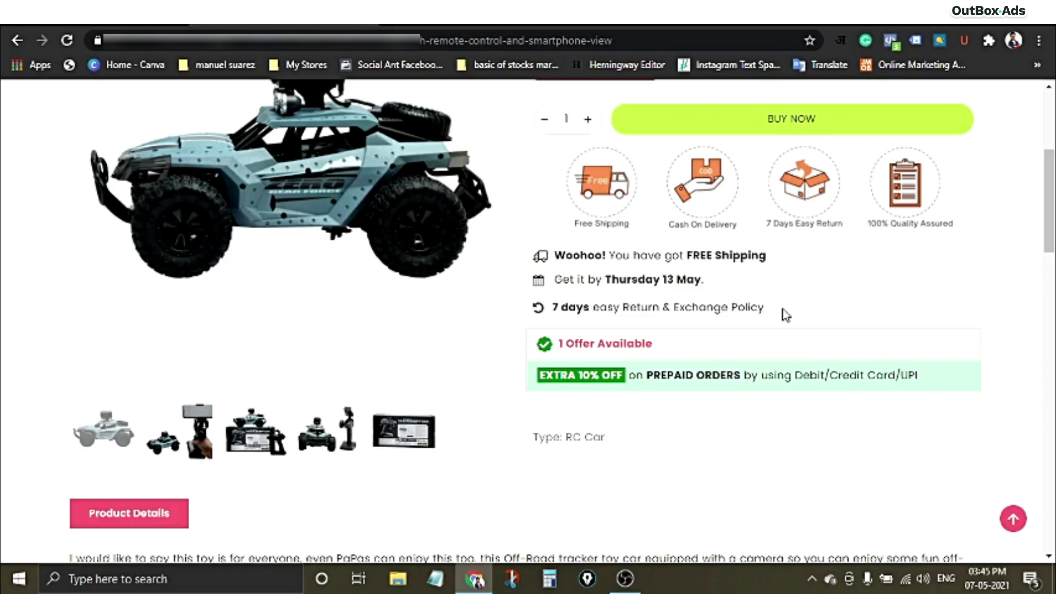
{"action": "left_click_drag", "start_coordinate": [553, 308], "coordinate": [589, 309]}
{"action": "left_click", "coordinate": [599, 306]}
{"action": "left_click_drag", "start_coordinate": [553, 309], "coordinate": [771, 312]}
{"action": "left_click", "coordinate": [784, 312]}
{"action": "left_click_drag", "start_coordinate": [554, 309], "coordinate": [591, 307]}
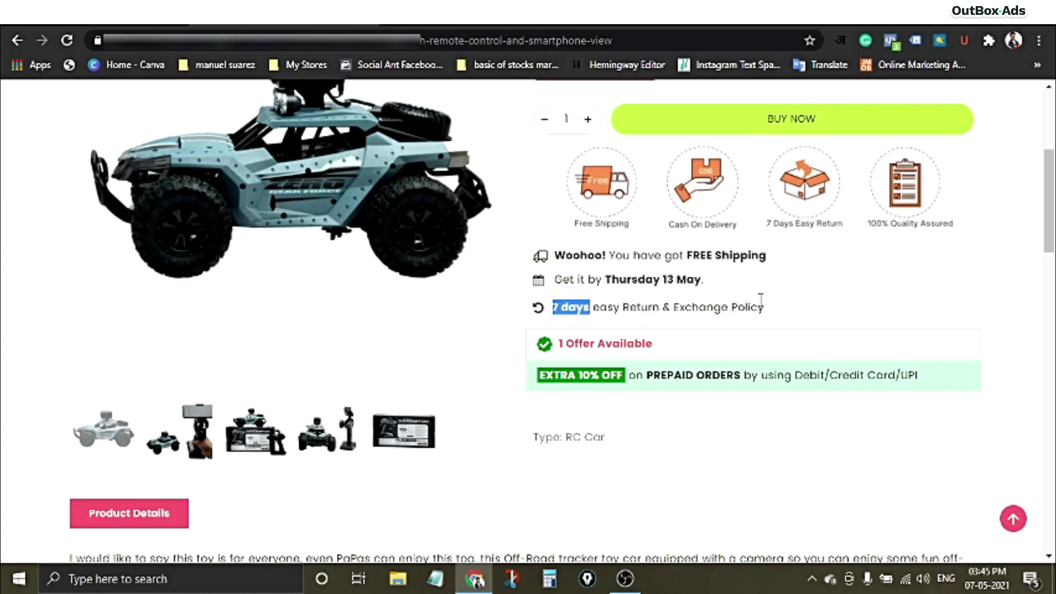
{"action": "left_click", "coordinate": [773, 311]}
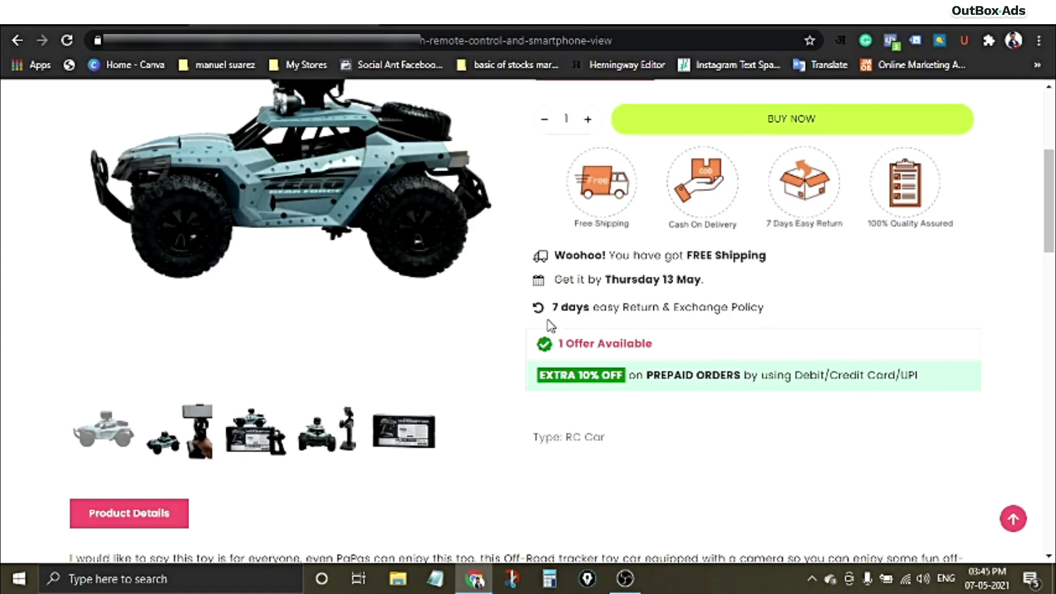
{"action": "left_click_drag", "start_coordinate": [552, 307], "coordinate": [773, 323]}
Review the price area and trust badges, and highlight the shipping, delivery and return lines together
{"action": "scroll", "coordinate": [773, 330], "scroll_direction": "up", "scroll_amount": 1}
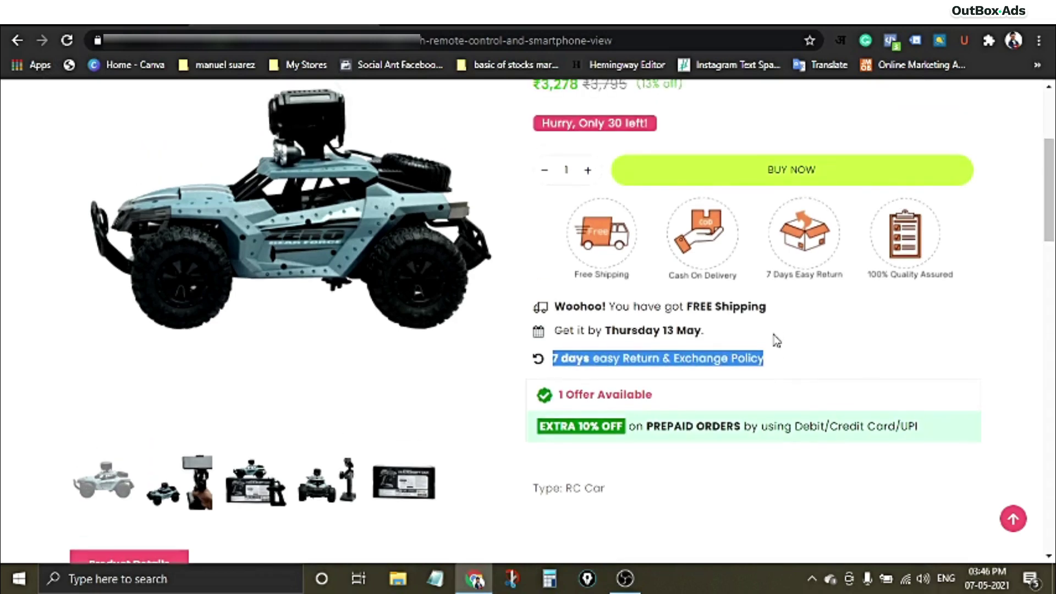
{"action": "scroll", "coordinate": [776, 341], "scroll_direction": "up", "scroll_amount": 1}
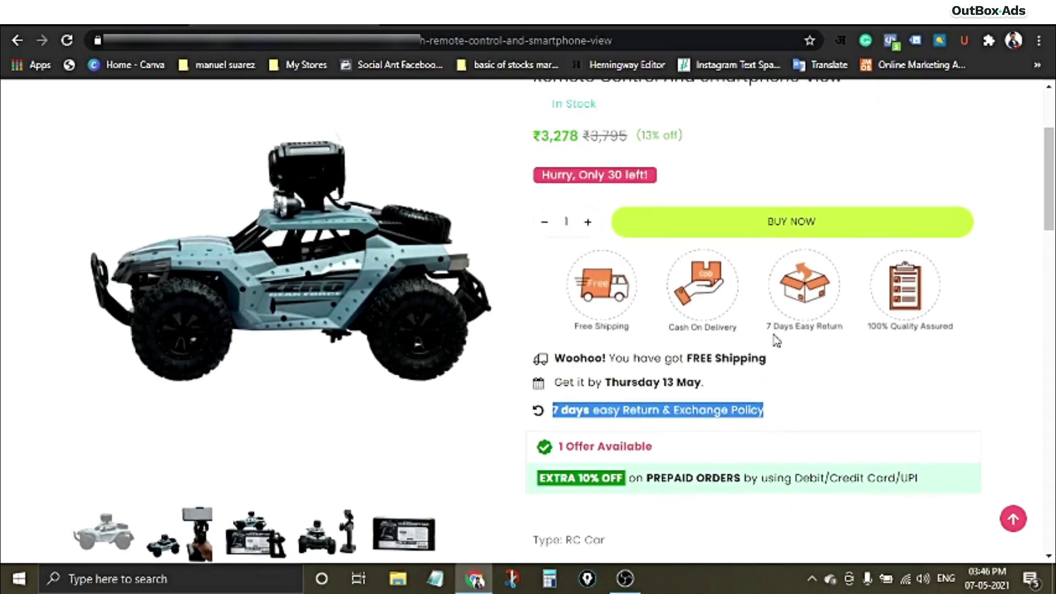
{"action": "scroll", "coordinate": [775, 340], "scroll_direction": "up", "scroll_amount": 1}
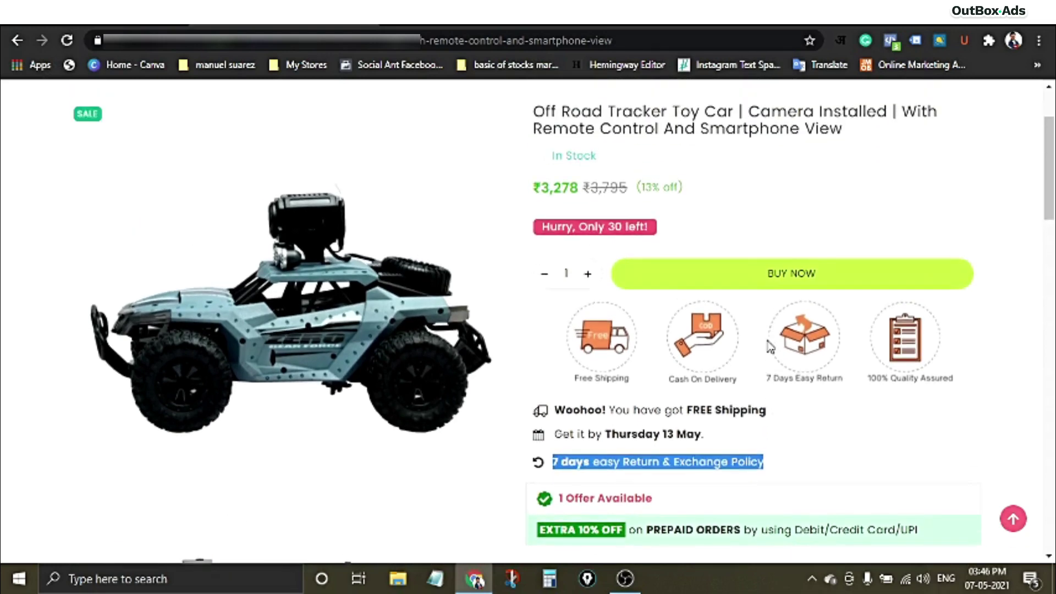
{"action": "scroll", "coordinate": [748, 348], "scroll_direction": "down", "scroll_amount": 1}
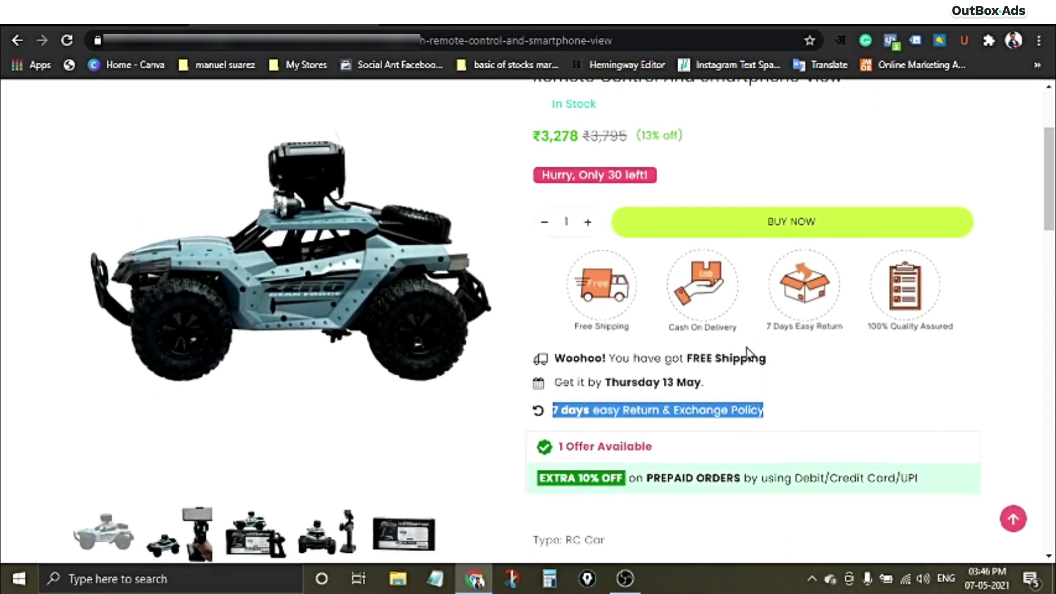
{"action": "left_click", "coordinate": [796, 390]}
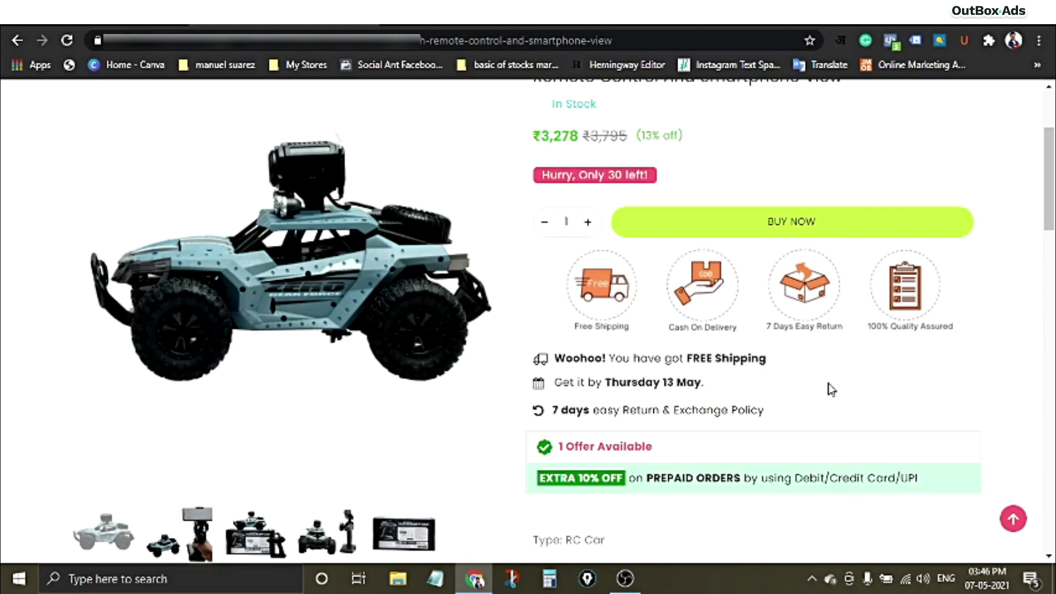
{"action": "left_click_drag", "start_coordinate": [779, 417], "coordinate": [560, 361]}
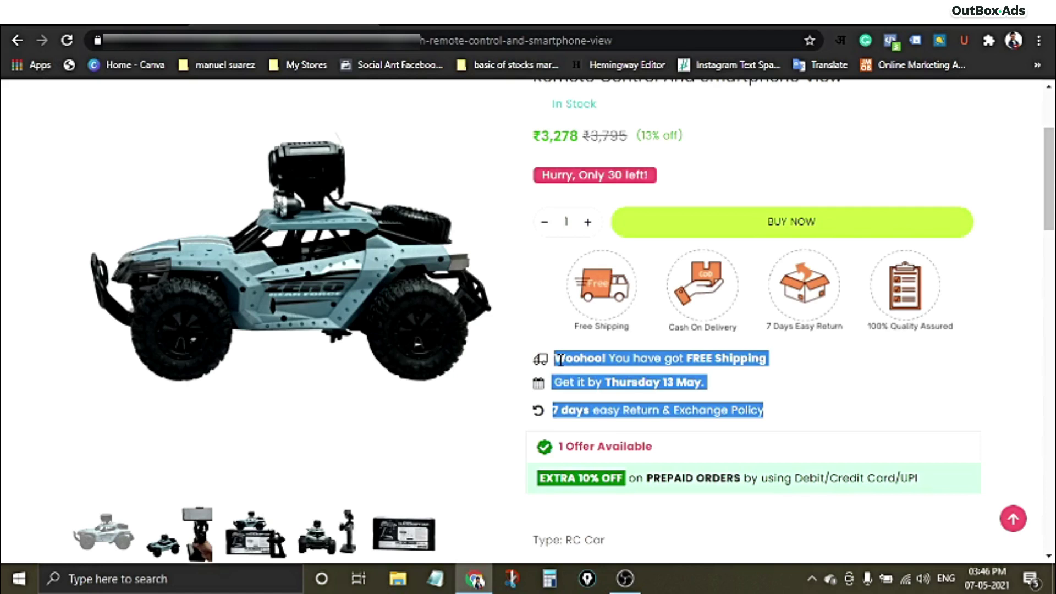
{"action": "left_click", "coordinate": [781, 410]}
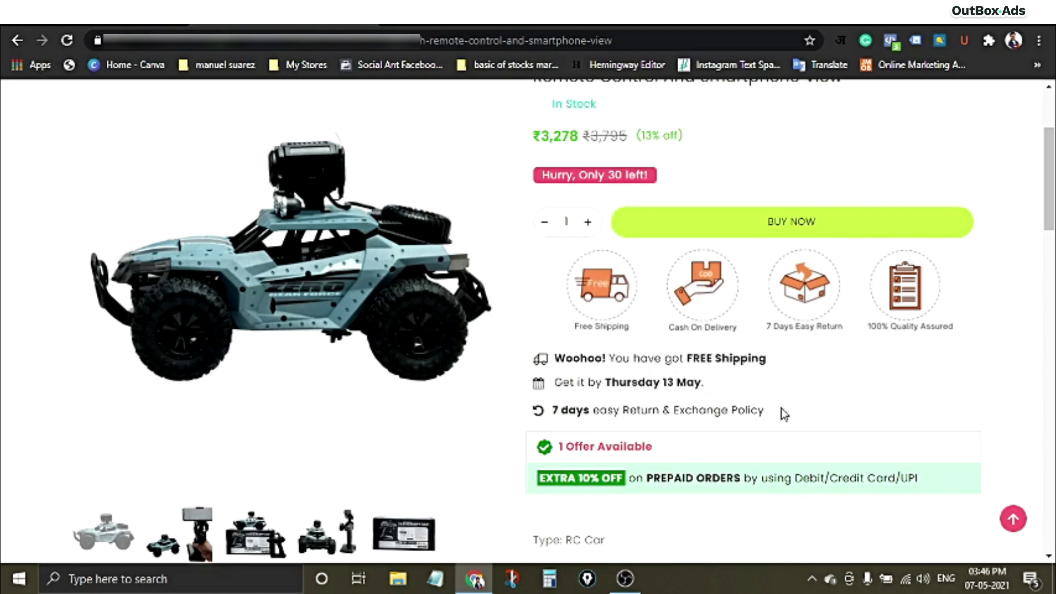
{"action": "left_click_drag", "start_coordinate": [554, 358], "coordinate": [763, 406]}
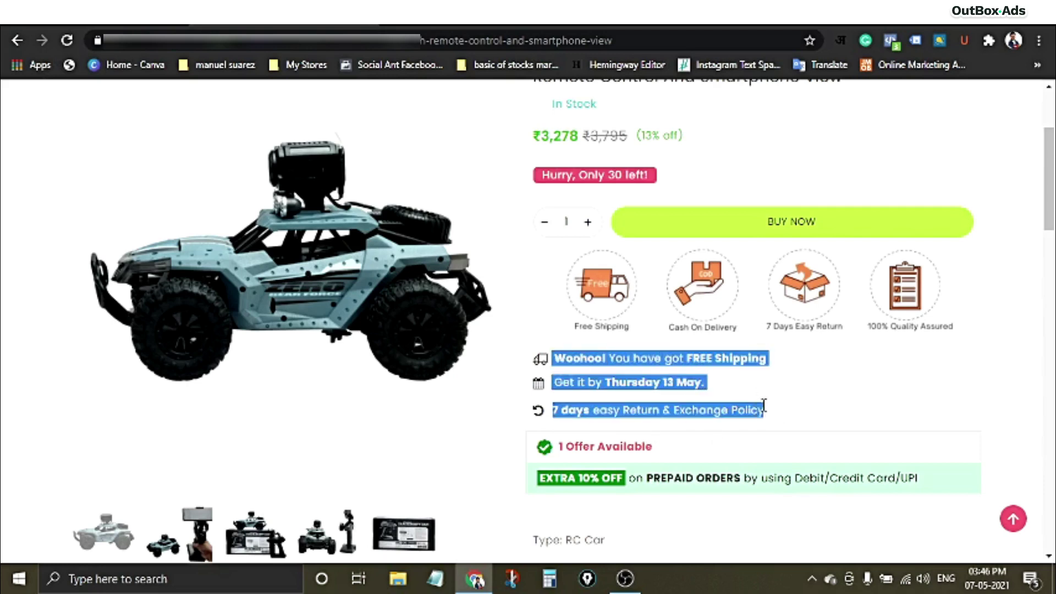
{"action": "left_click", "coordinate": [794, 414]}
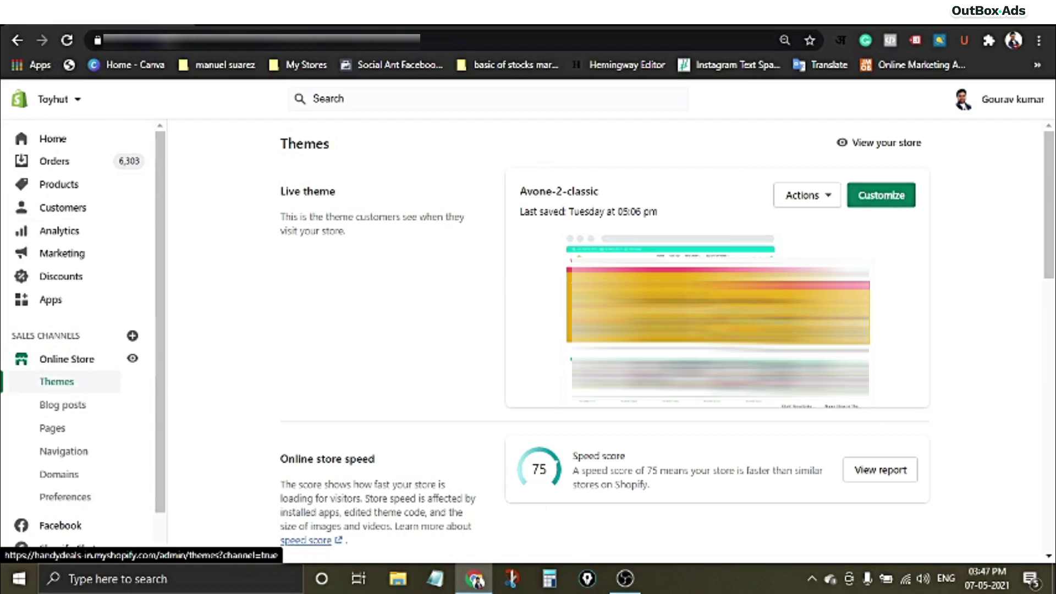
Open the customizer for the live Avone-2-classic theme and bring up its theme settings
{"action": "left_click", "coordinate": [909, 205]}
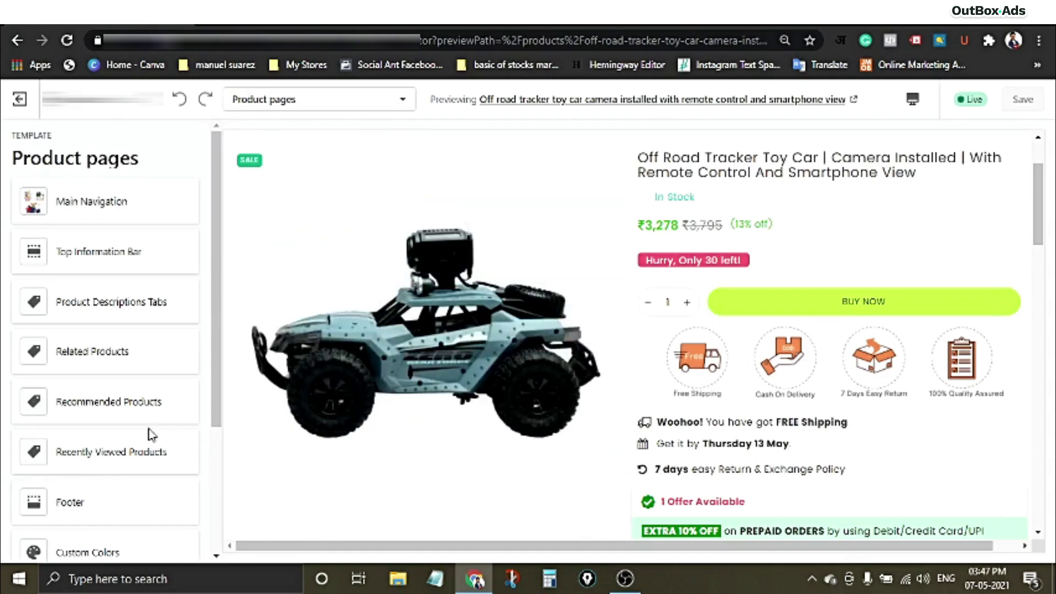
{"action": "scroll", "coordinate": [152, 434], "scroll_direction": "down", "scroll_amount": 1}
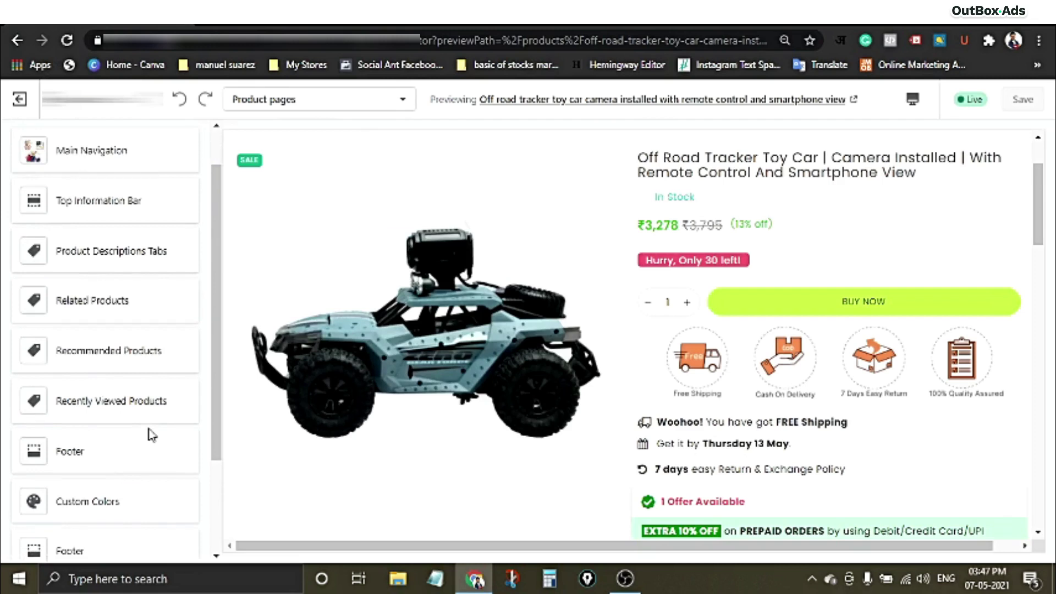
{"action": "scroll", "coordinate": [144, 439], "scroll_direction": "up", "scroll_amount": 1}
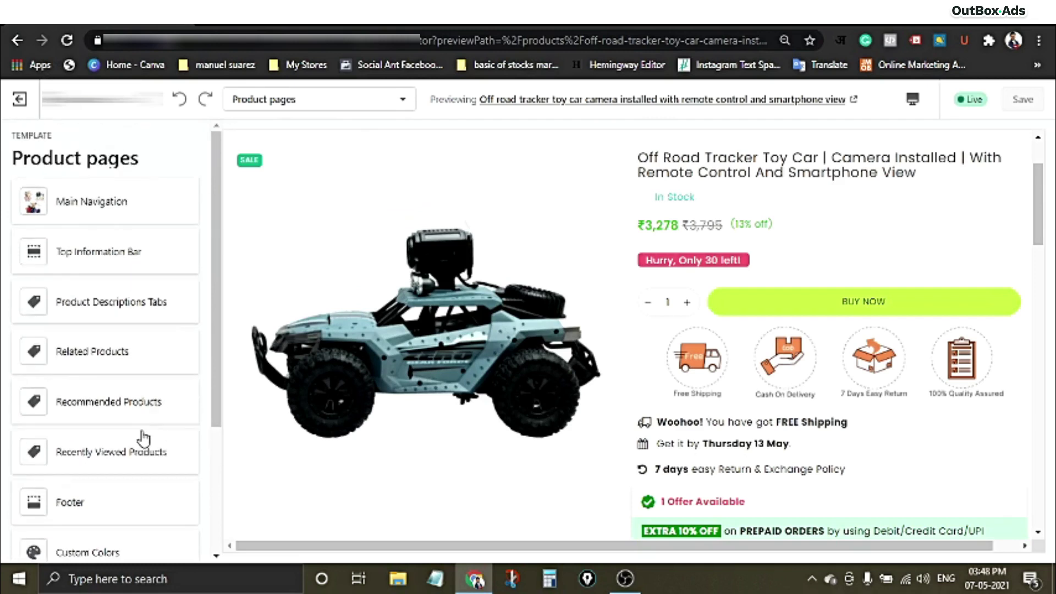
{"action": "scroll", "coordinate": [144, 438], "scroll_direction": "down", "scroll_amount": 4}
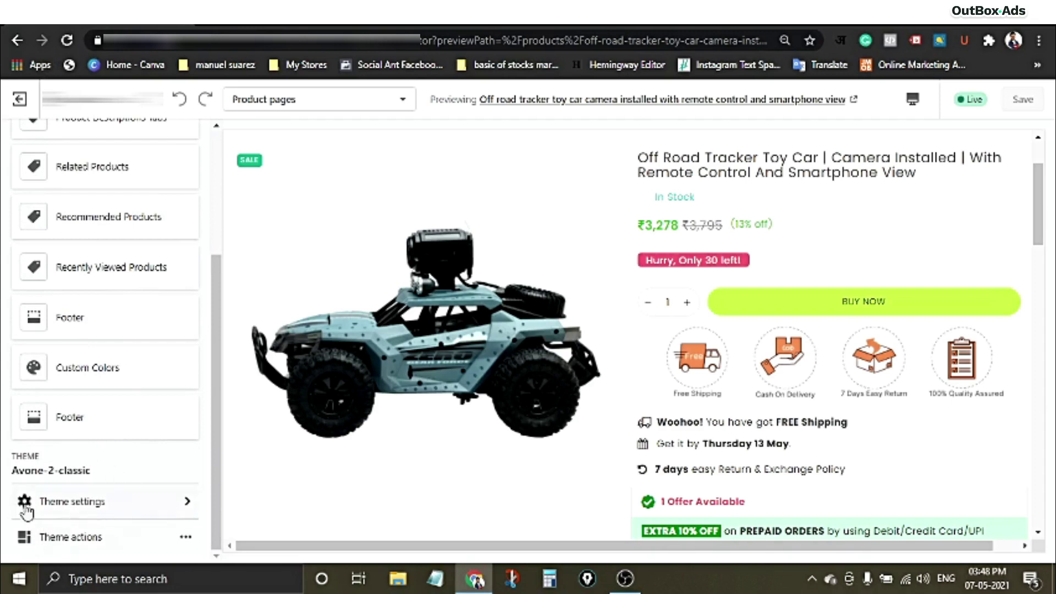
{"action": "left_click", "coordinate": [131, 509]}
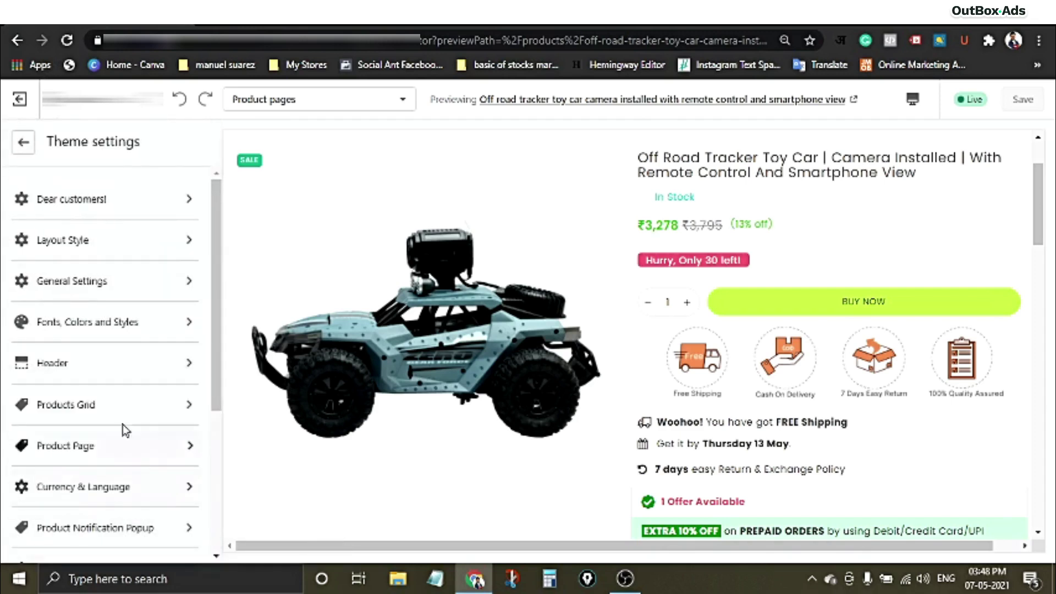
{"action": "scroll", "coordinate": [121, 419], "scroll_direction": "down", "scroll_amount": 1}
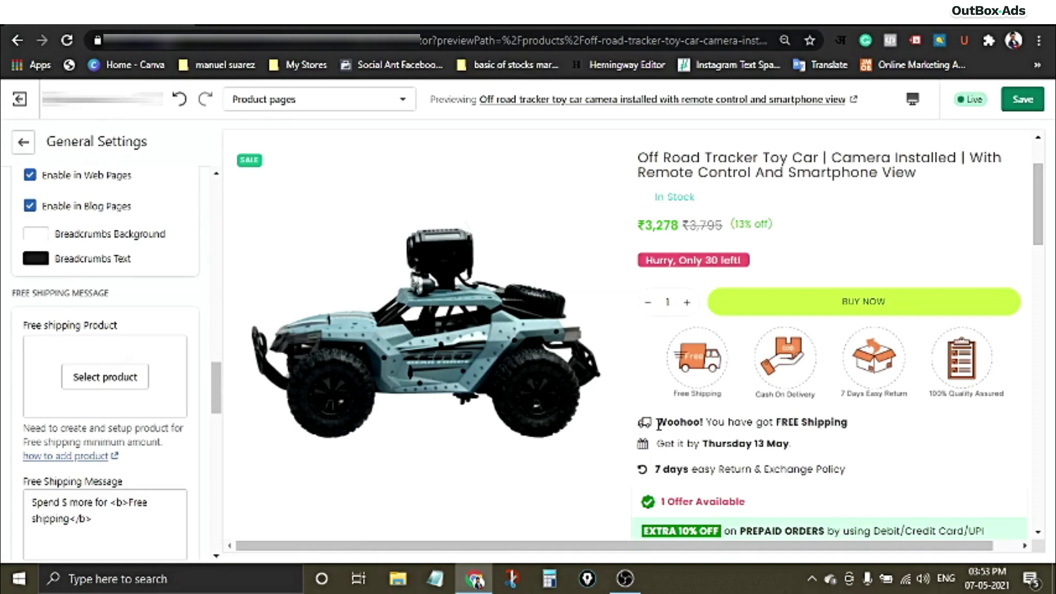
Highlight the free shipping and "Get it by" delivery lines in the product preview and return to the theme settings list
{"action": "left_click_drag", "start_coordinate": [657, 422], "coordinate": [818, 421]}
{"action": "left_click", "coordinate": [28, 143]}
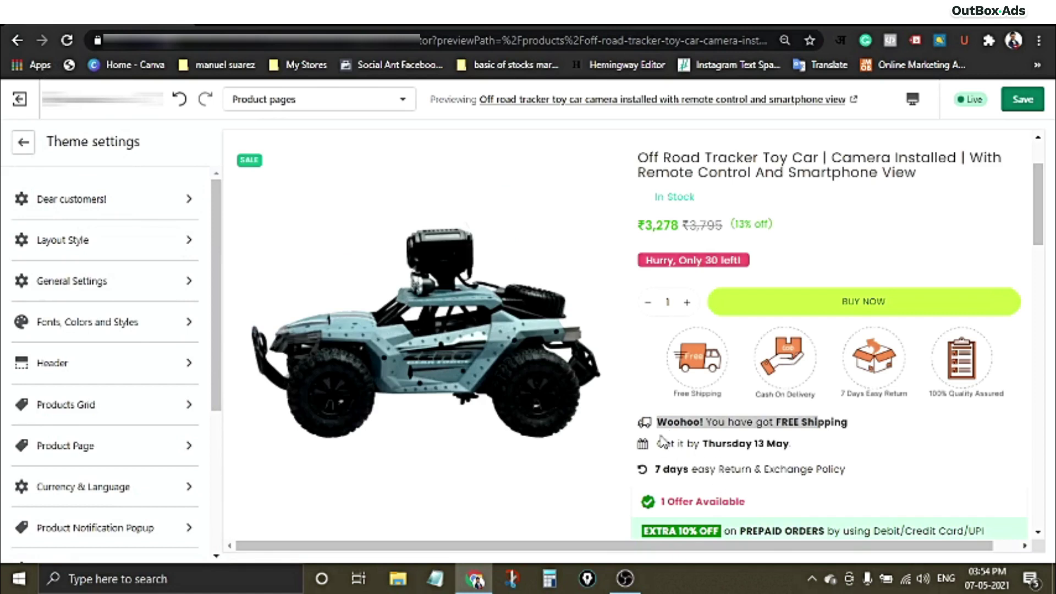
{"action": "left_click_drag", "start_coordinate": [669, 434], "coordinate": [840, 438]}
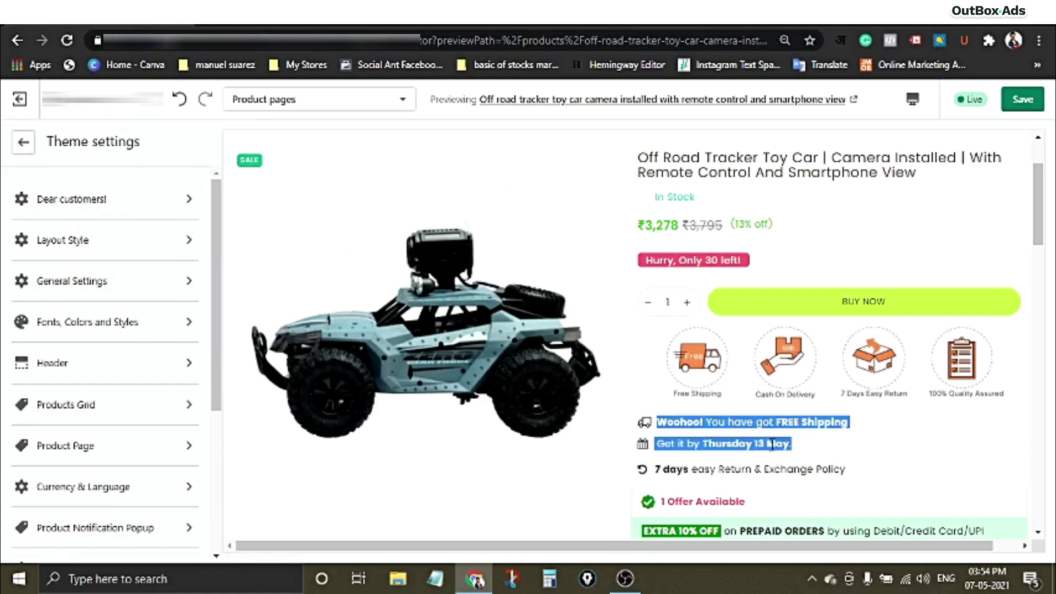
{"action": "left_click", "coordinate": [803, 443]}
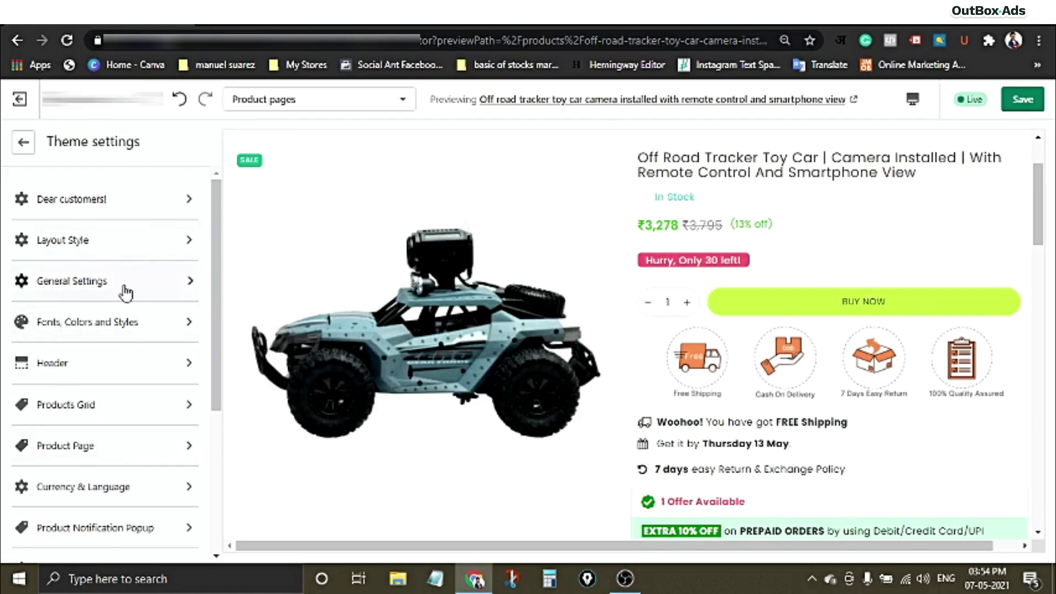
Open the General Settings and locate the Free Shipping Message section, highlighting its heading
{"action": "left_click", "coordinate": [130, 292]}
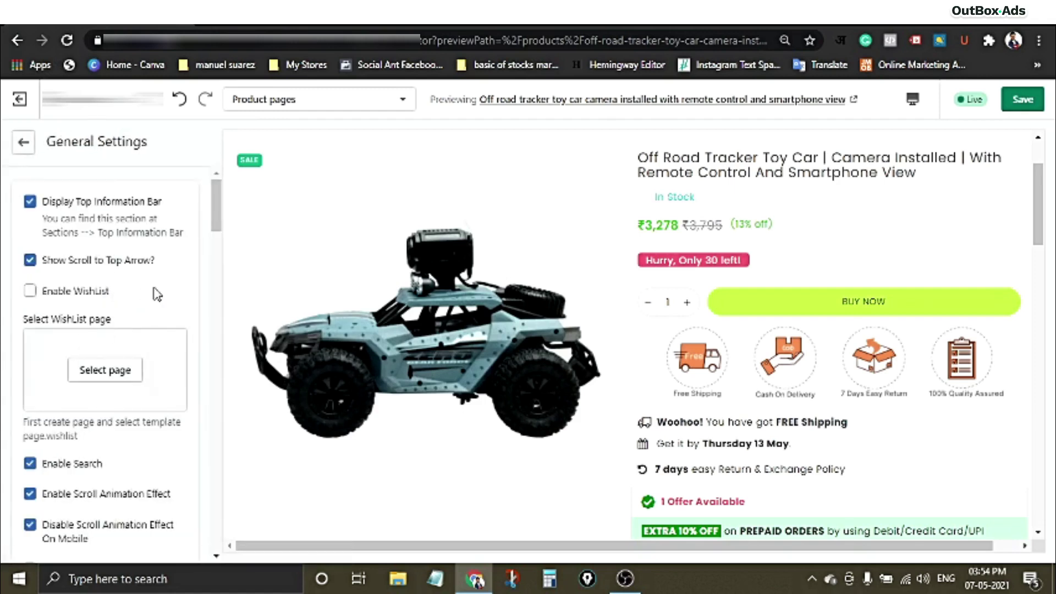
{"action": "scroll", "coordinate": [165, 300], "scroll_direction": "down", "scroll_amount": 3}
{"action": "scroll", "coordinate": [166, 299], "scroll_direction": "down", "scroll_amount": 10}
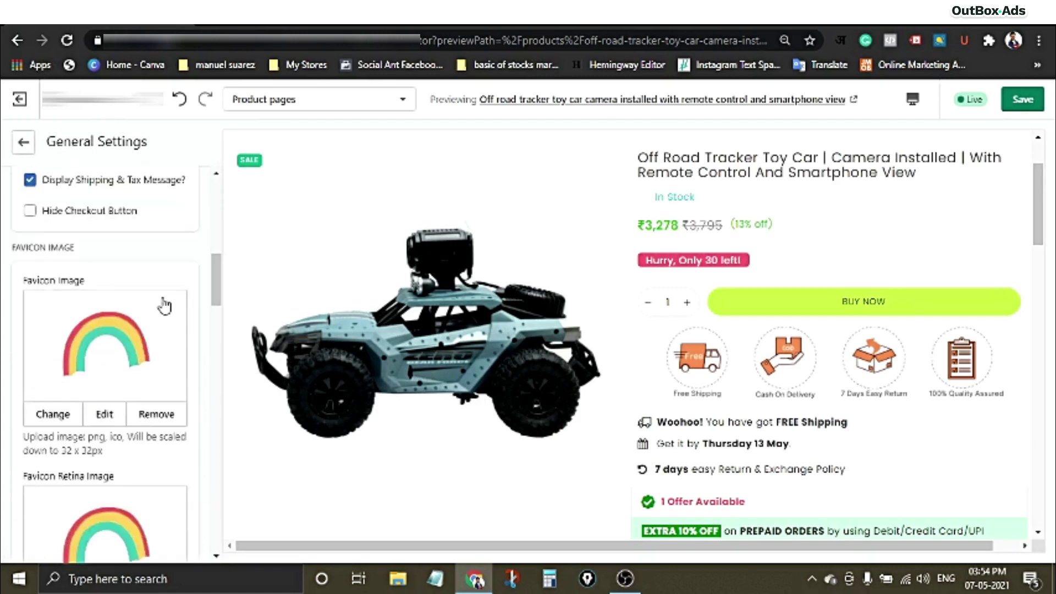
{"action": "scroll", "coordinate": [146, 322], "scroll_direction": "down", "scroll_amount": 4}
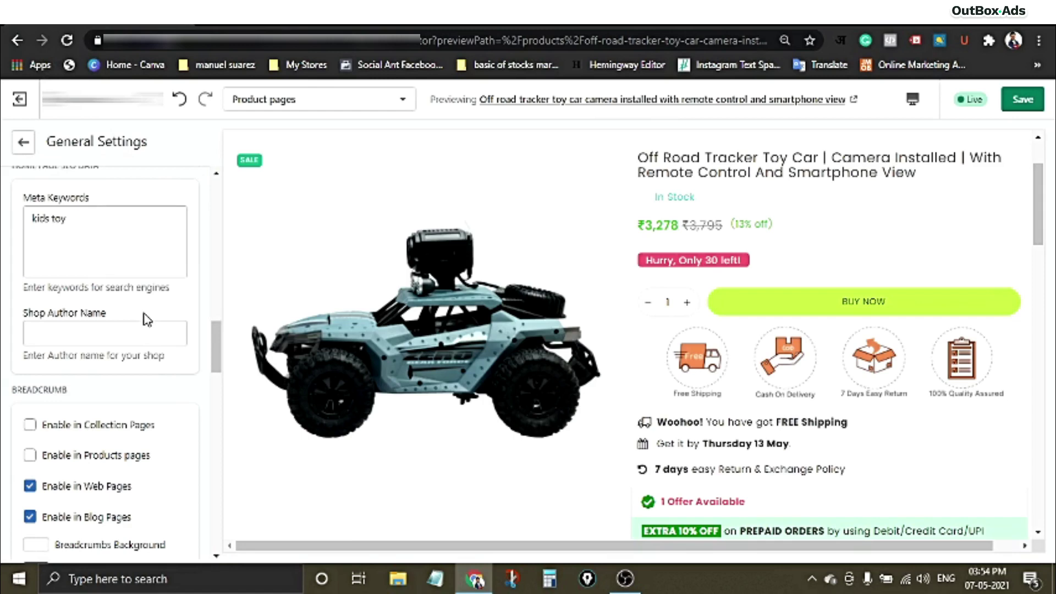
{"action": "scroll", "coordinate": [146, 319], "scroll_direction": "down", "scroll_amount": 6}
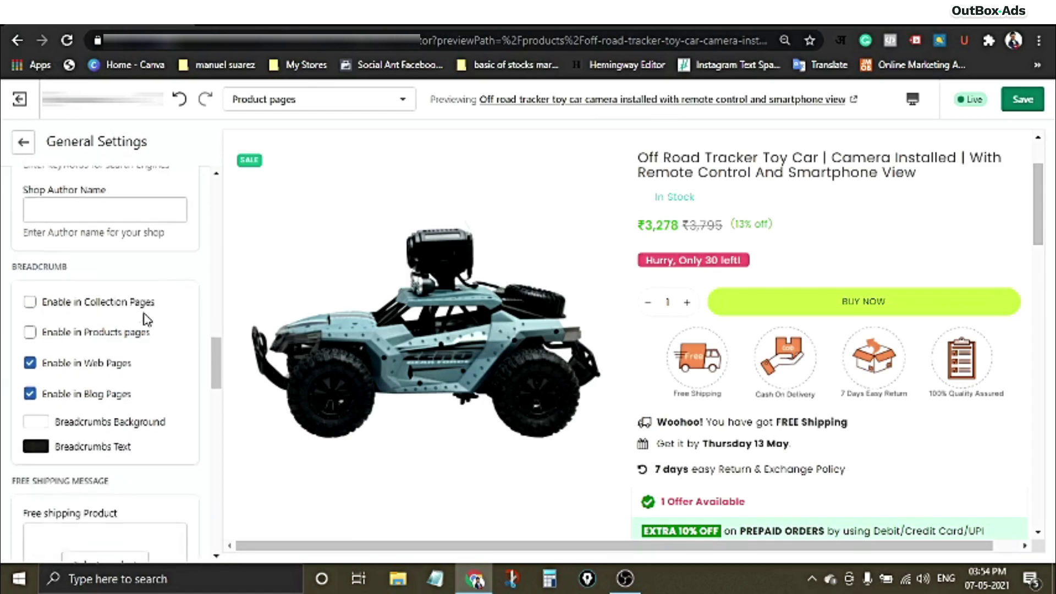
{"action": "scroll", "coordinate": [146, 319], "scroll_direction": "down", "scroll_amount": 3}
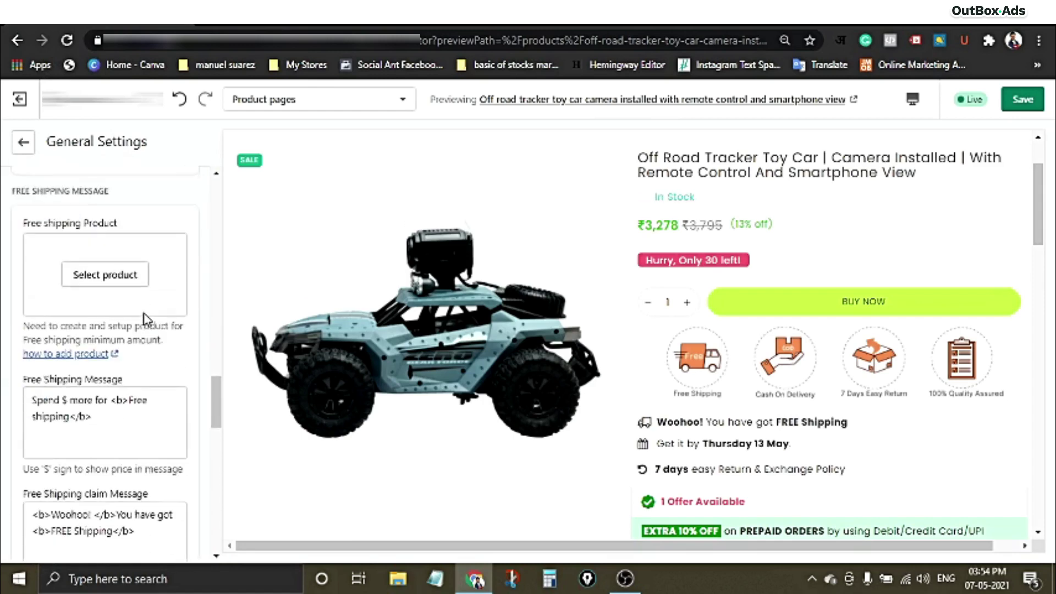
{"action": "scroll", "coordinate": [146, 318], "scroll_direction": "up", "scroll_amount": 2}
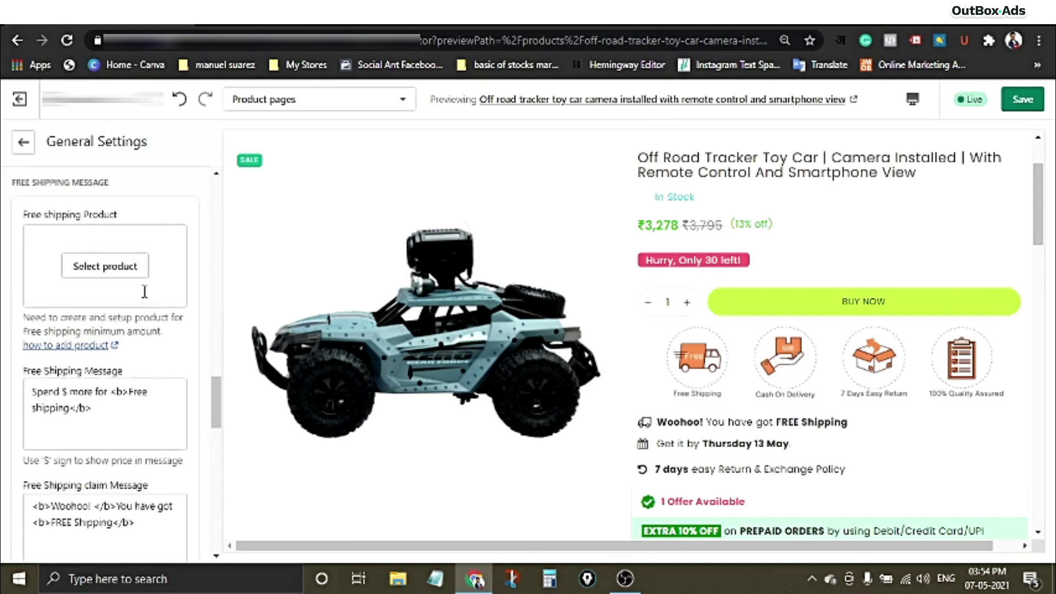
{"action": "left_click_drag", "start_coordinate": [12, 194], "coordinate": [112, 192]}
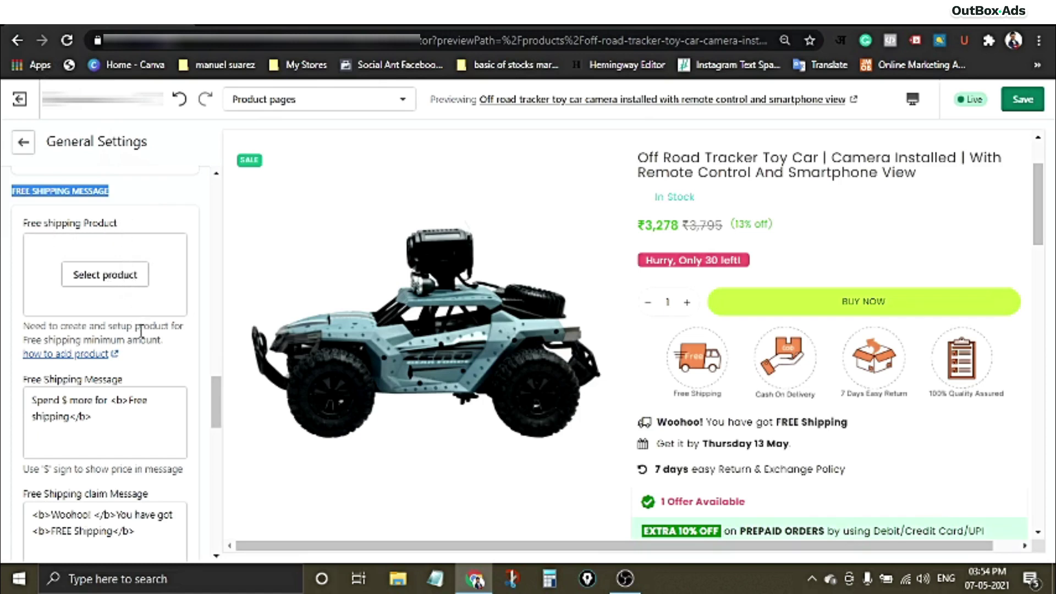
Compare the Free Shipping claim Message field with the "Woohoo! You have got FREE Shipping" line in the product preview
{"action": "scroll", "coordinate": [141, 331], "scroll_direction": "down", "scroll_amount": 1}
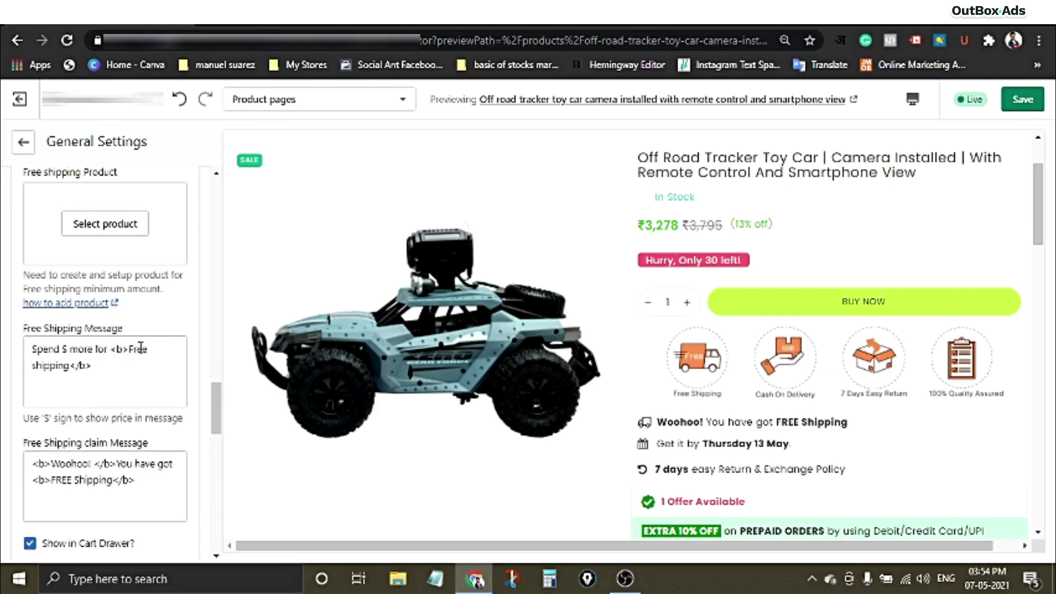
{"action": "scroll", "coordinate": [176, 325], "scroll_direction": "down", "scroll_amount": 1}
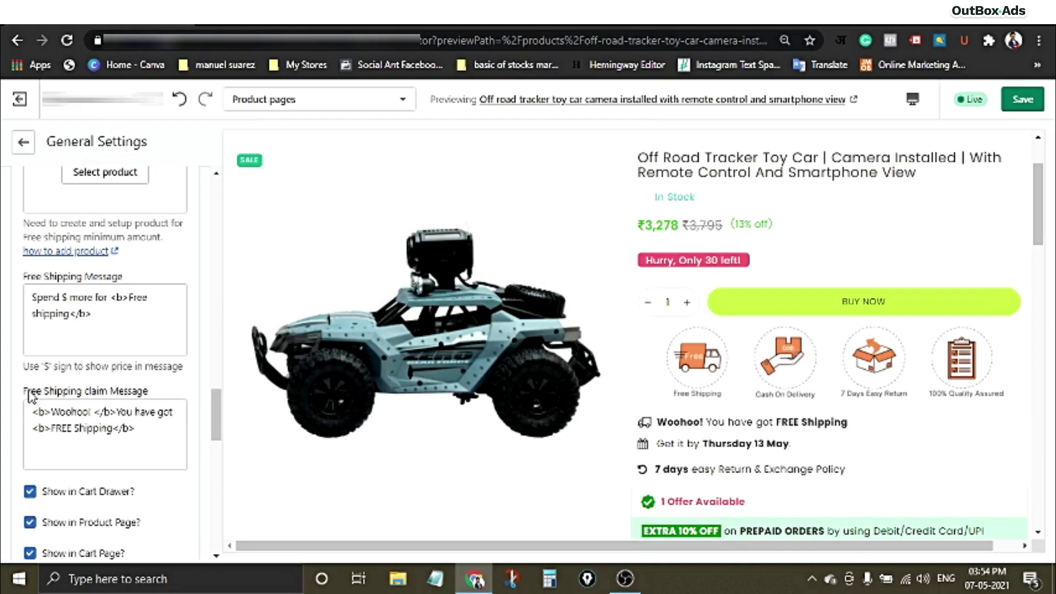
{"action": "left_click_drag", "start_coordinate": [155, 395], "coordinate": [26, 396]}
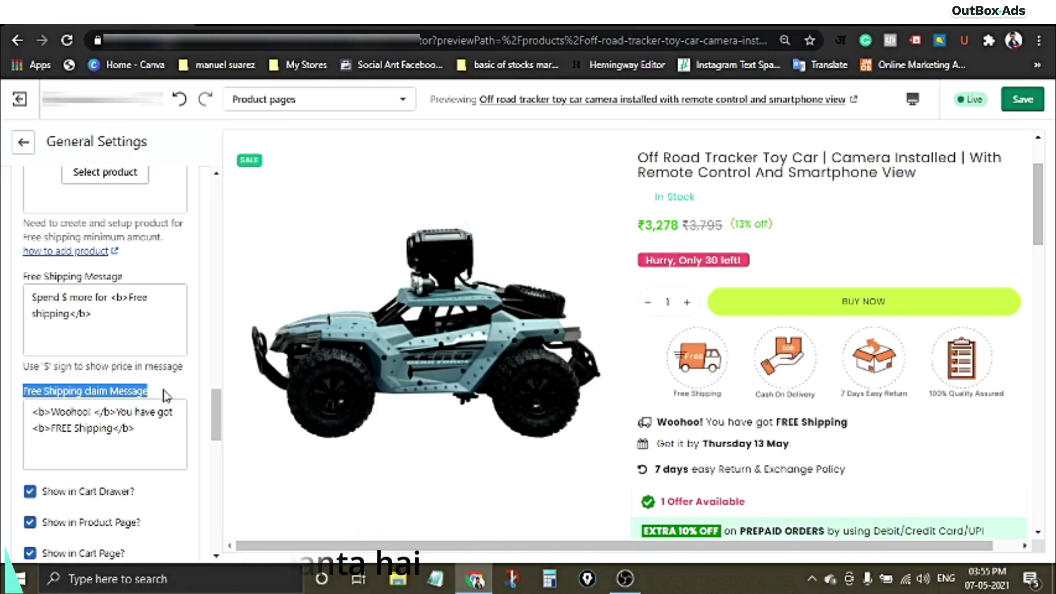
{"action": "left_click", "coordinate": [70, 398]}
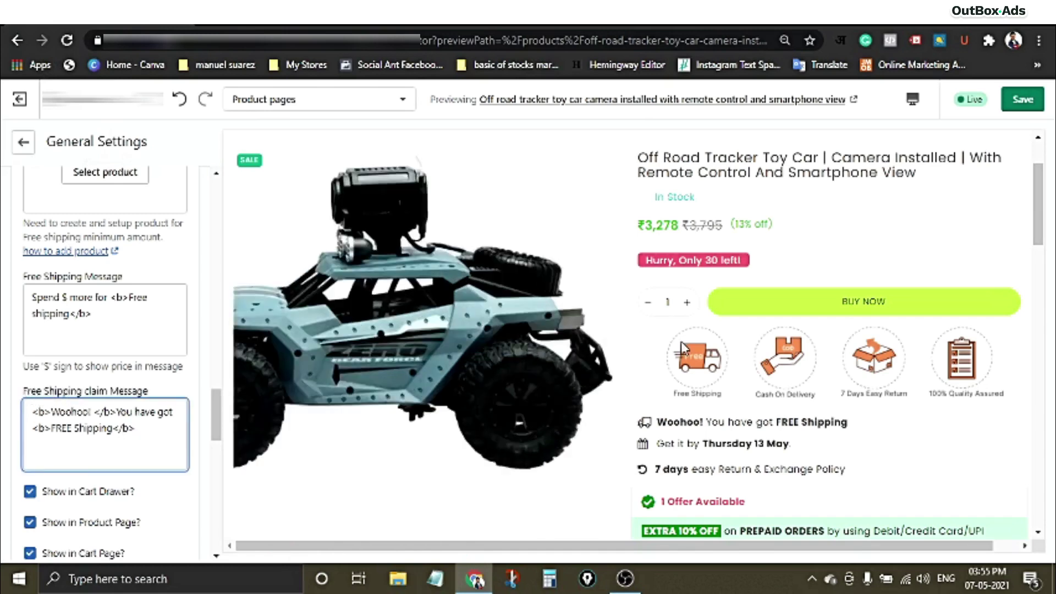
{"action": "left_click_drag", "start_coordinate": [658, 422], "coordinate": [853, 432]}
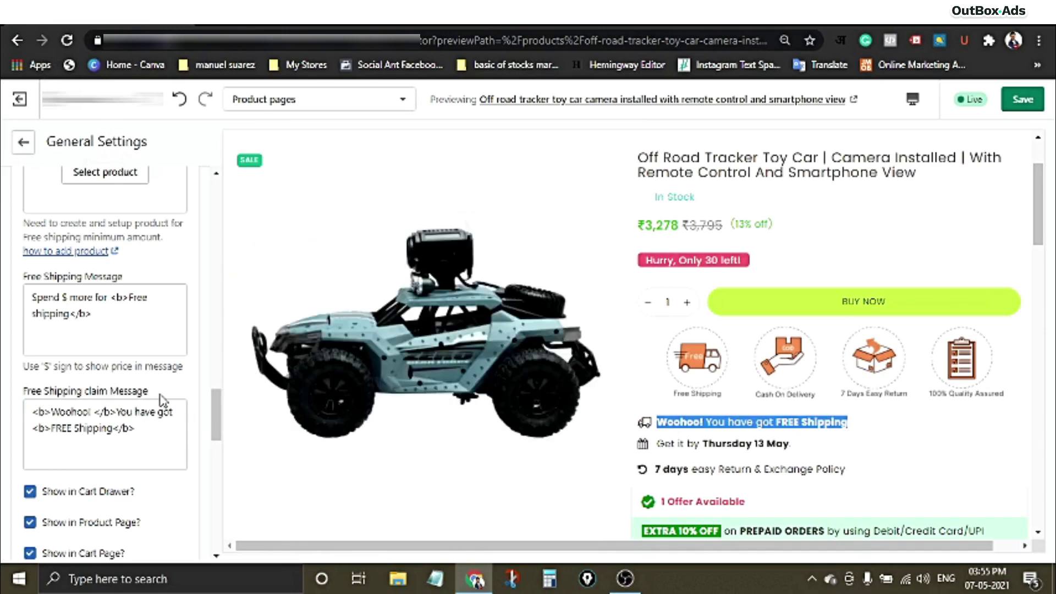
{"action": "left_click", "coordinate": [156, 426]}
{"action": "scroll", "coordinate": [152, 429], "scroll_direction": "down", "scroll_amount": 1}
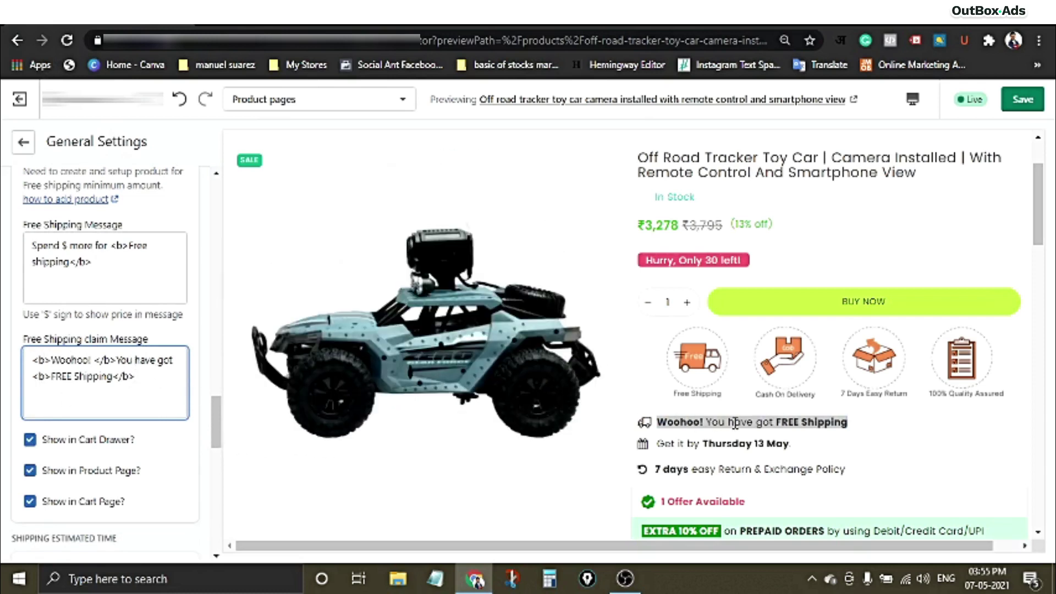
{"action": "left_click", "coordinate": [760, 423]}
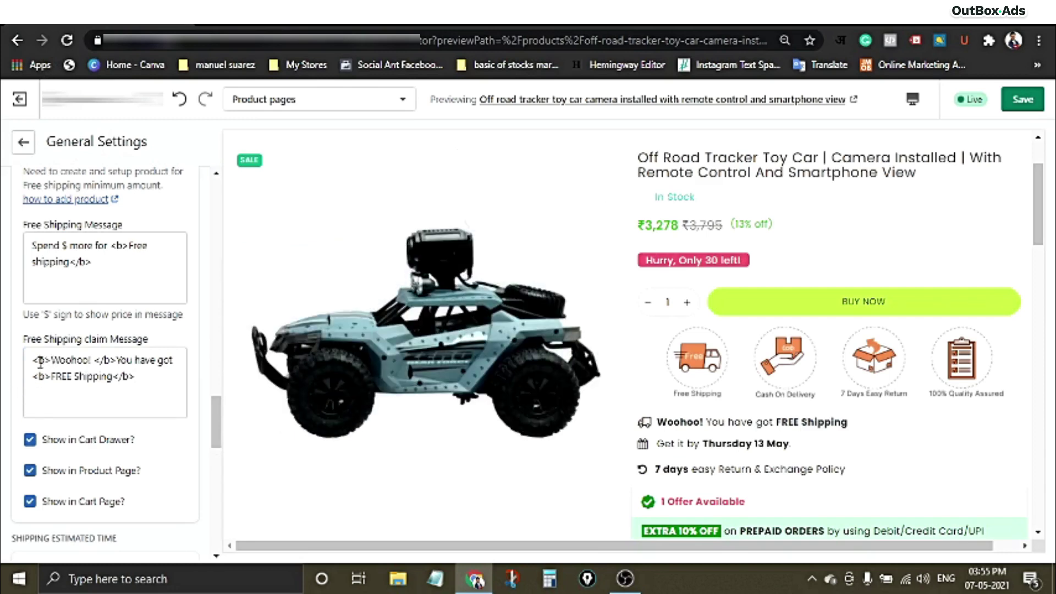
Examine the claim message text, highlighting the word "Woohoo!" and the entire message with its HTML tags
{"action": "left_click_drag", "start_coordinate": [52, 358], "coordinate": [92, 360]}
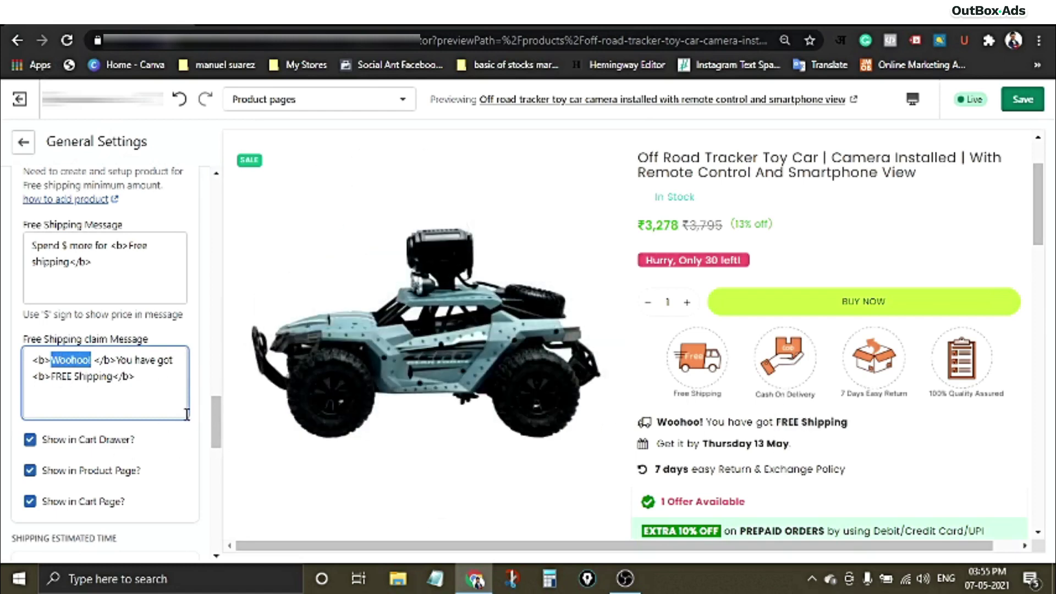
{"action": "left_click", "coordinate": [184, 435]}
{"action": "left_click_drag", "start_coordinate": [32, 359], "coordinate": [152, 384]}
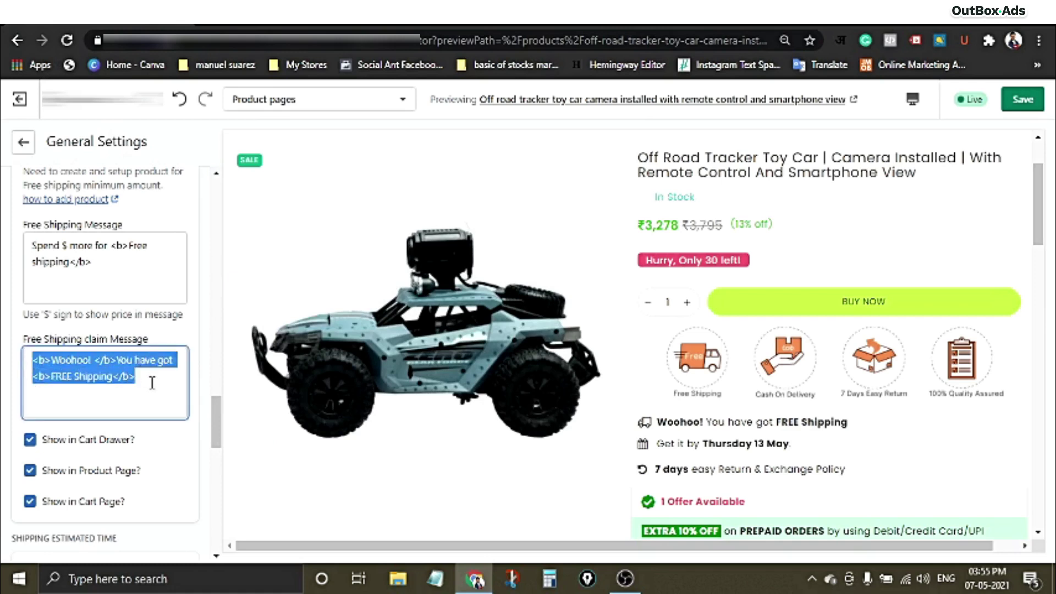
{"action": "left_click", "coordinate": [152, 384]}
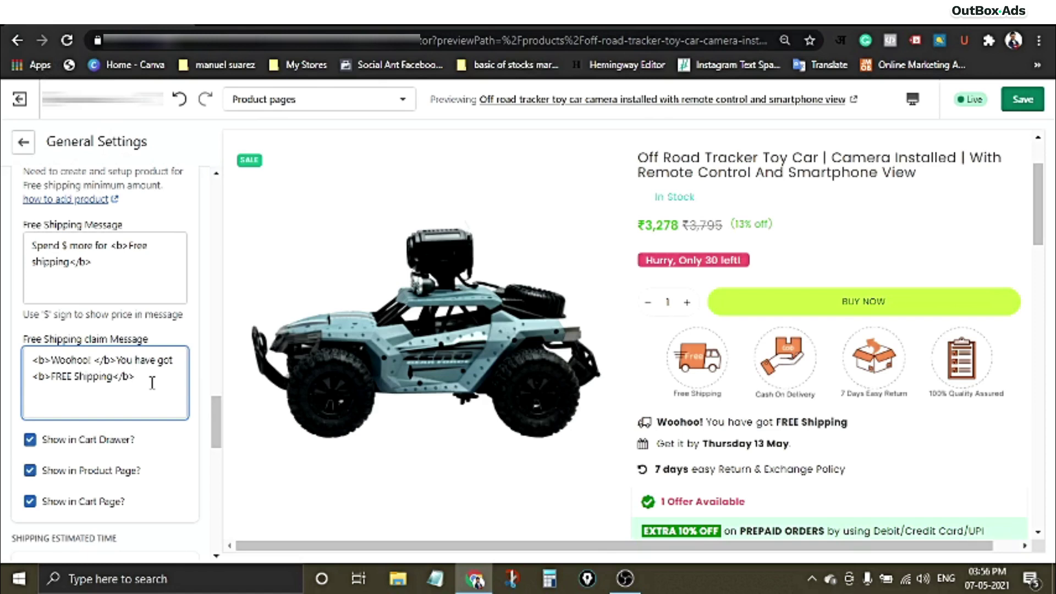
{"action": "left_click", "coordinate": [155, 348]}
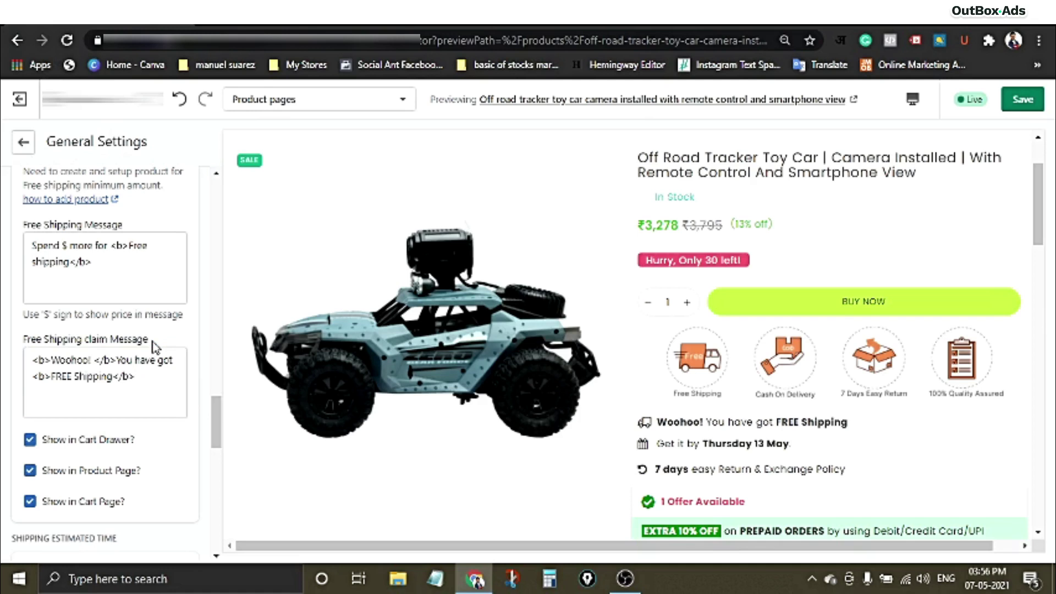
Inspect the <b> and </b> tags enclosing "Woohoo!" and "FREE Shipping" in the claim message
{"action": "left_click_drag", "start_coordinate": [137, 378], "coordinate": [96, 360]}
{"action": "left_click", "coordinate": [53, 379]}
{"action": "left_click", "coordinate": [57, 360]}
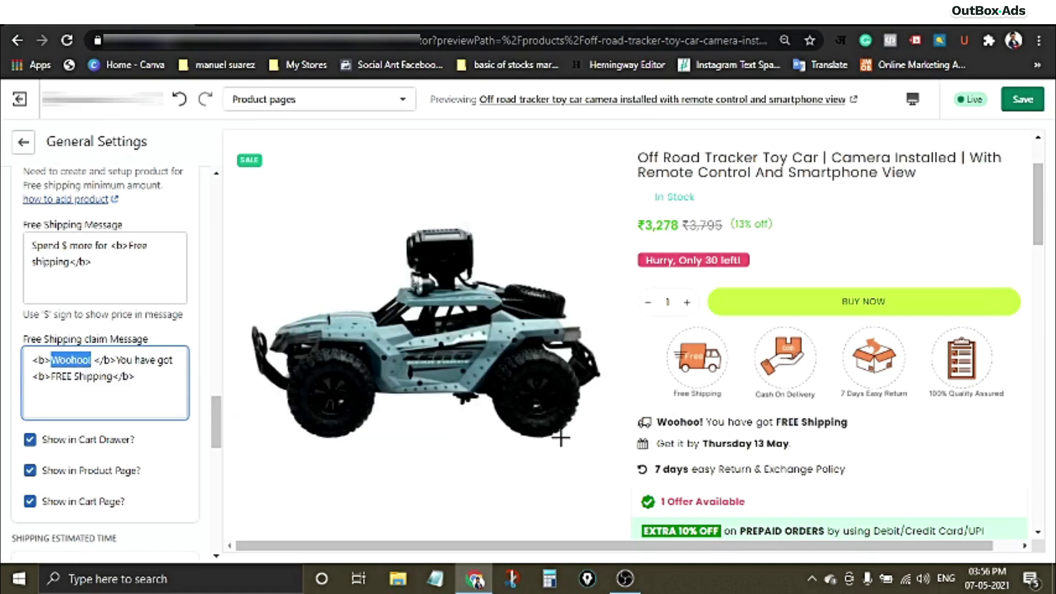
{"action": "left_click_drag", "start_coordinate": [51, 377], "coordinate": [108, 383]}
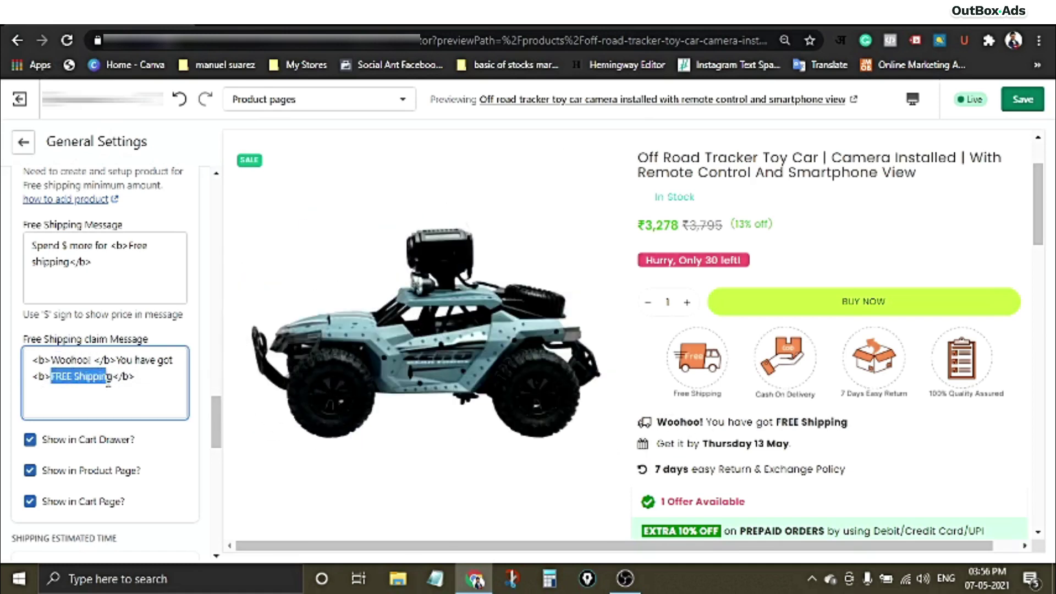
{"action": "left_click_drag", "start_coordinate": [33, 376], "coordinate": [51, 376]}
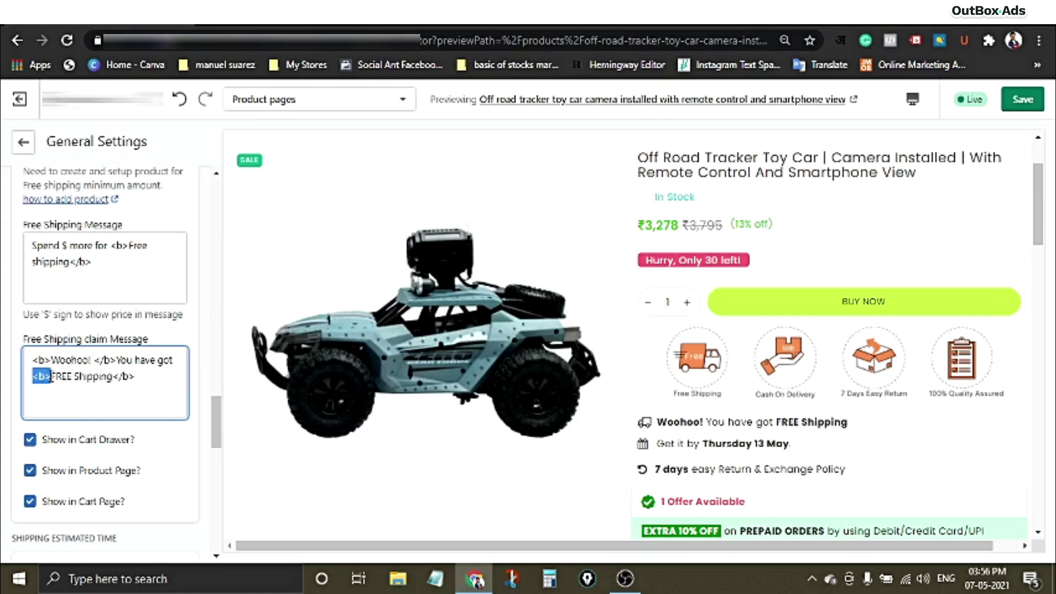
{"action": "left_click_drag", "start_coordinate": [118, 376], "coordinate": [131, 377]}
{"action": "left_click", "coordinate": [156, 387]}
Highlight the bold words "Woohoo!" and "FREE Shipping" in the product preview, as well as the whole free shipping line
{"action": "left_click_drag", "start_coordinate": [657, 422], "coordinate": [708, 422]}
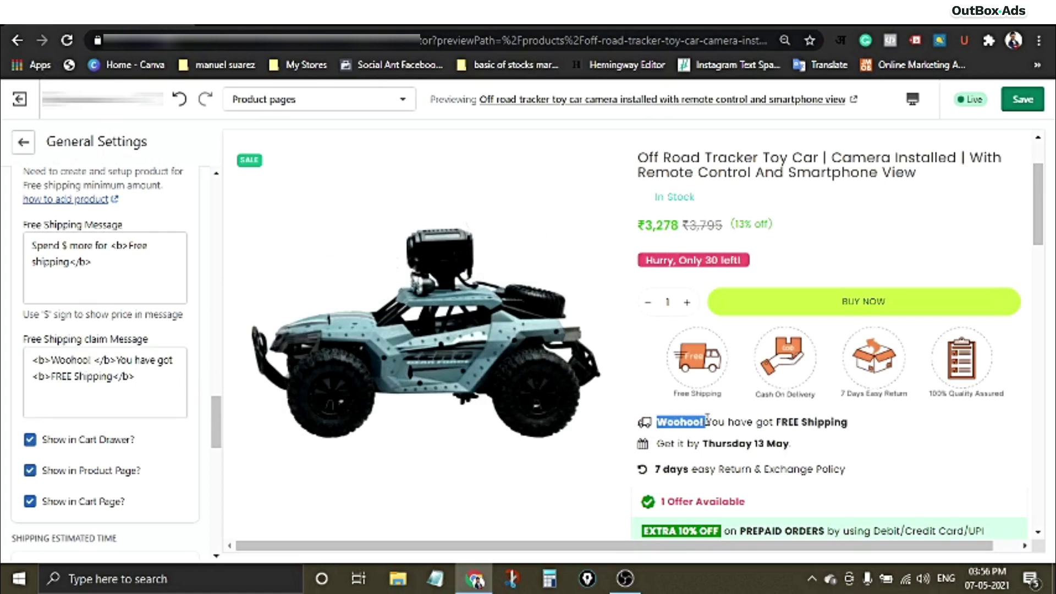
{"action": "left_click_drag", "start_coordinate": [776, 422], "coordinate": [853, 422]}
{"action": "left_click", "coordinate": [855, 427]}
{"action": "left_click_drag", "start_coordinate": [781, 422], "coordinate": [863, 422]}
{"action": "left_click", "coordinate": [868, 424]}
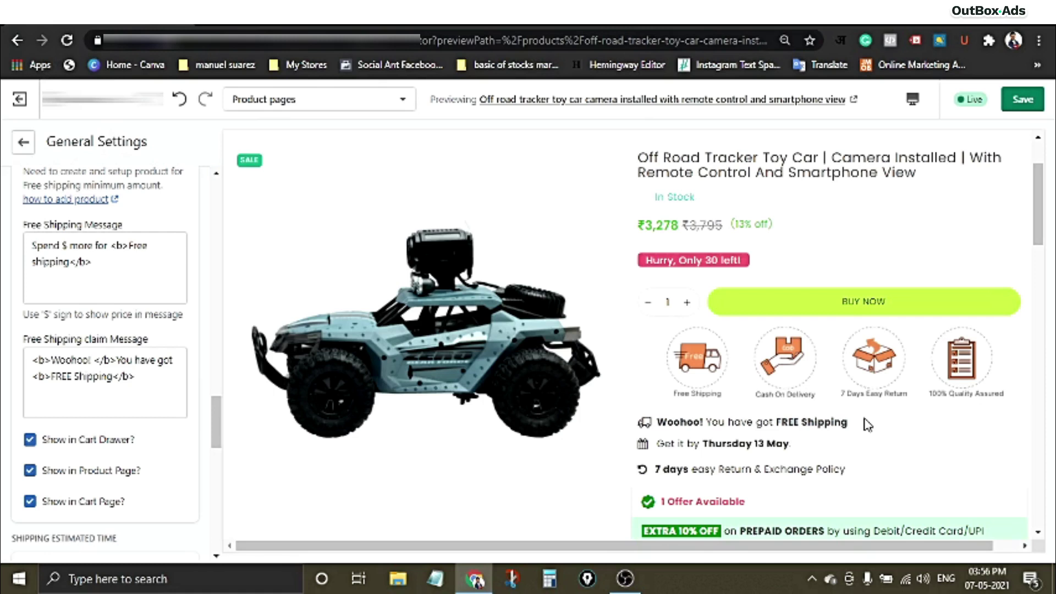
{"action": "left_click_drag", "start_coordinate": [850, 422], "coordinate": [655, 423]}
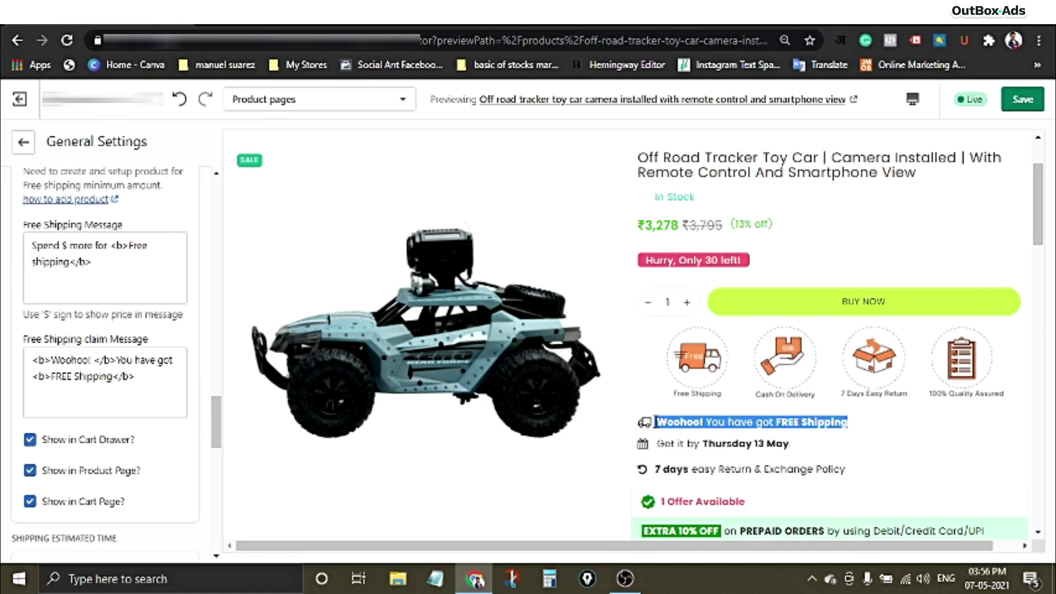
{"action": "left_click", "coordinate": [703, 425]}
{"action": "left_click_drag", "start_coordinate": [662, 424], "coordinate": [853, 428]}
{"action": "scroll", "coordinate": [897, 424], "scroll_direction": "down", "scroll_amount": 1}
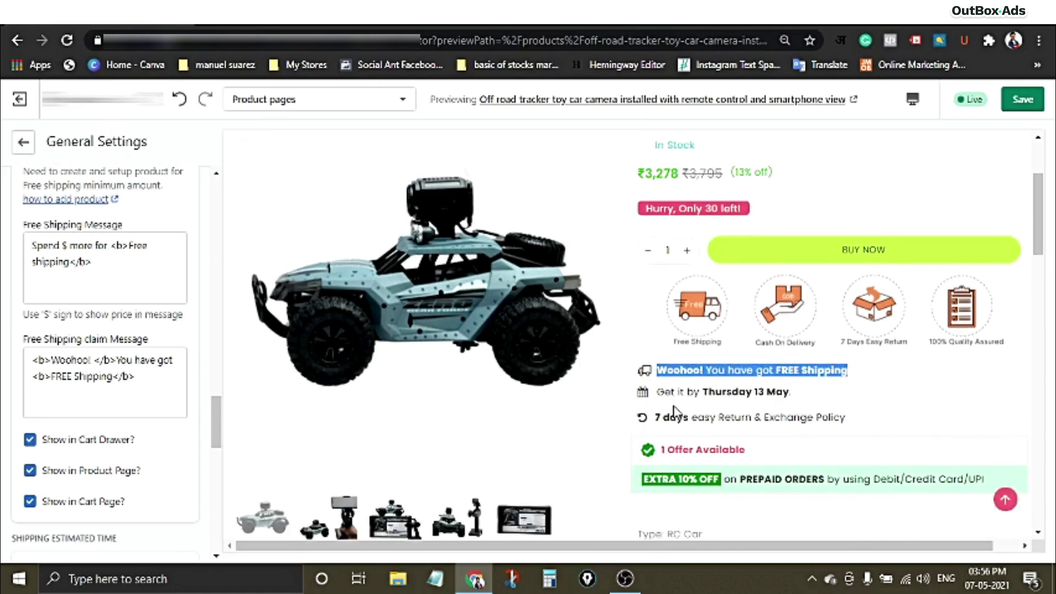
Highlight the "Get it by" delivery line in the preview and the Free Shipping claim Message label in the settings
{"action": "left_click_drag", "start_coordinate": [657, 392], "coordinate": [752, 392]}
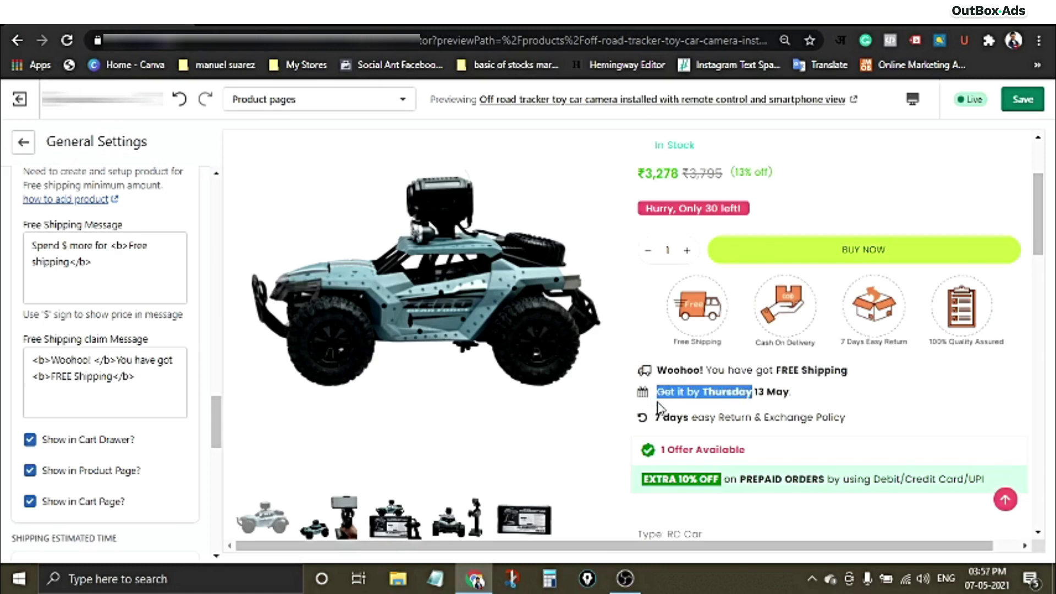
{"action": "left_click", "coordinate": [650, 379]}
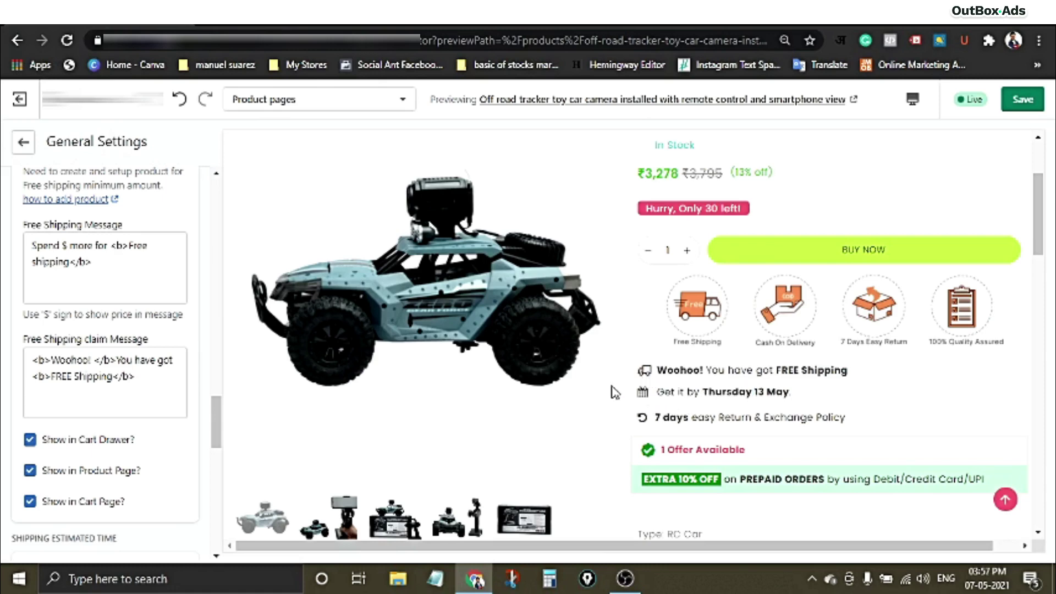
{"action": "left_click_drag", "start_coordinate": [27, 340], "coordinate": [145, 339]}
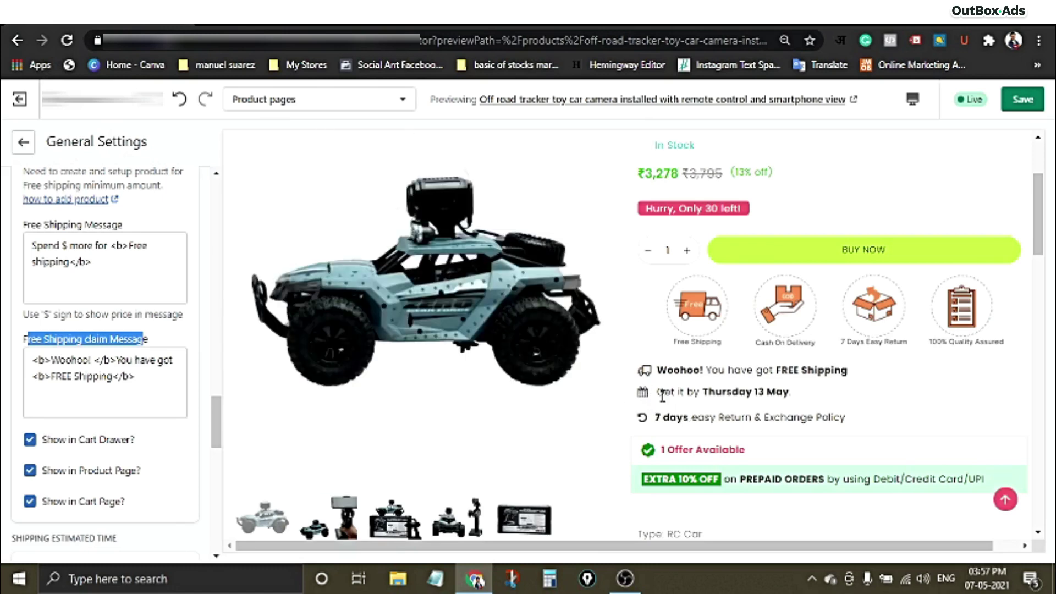
{"action": "left_click_drag", "start_coordinate": [658, 392], "coordinate": [791, 396]}
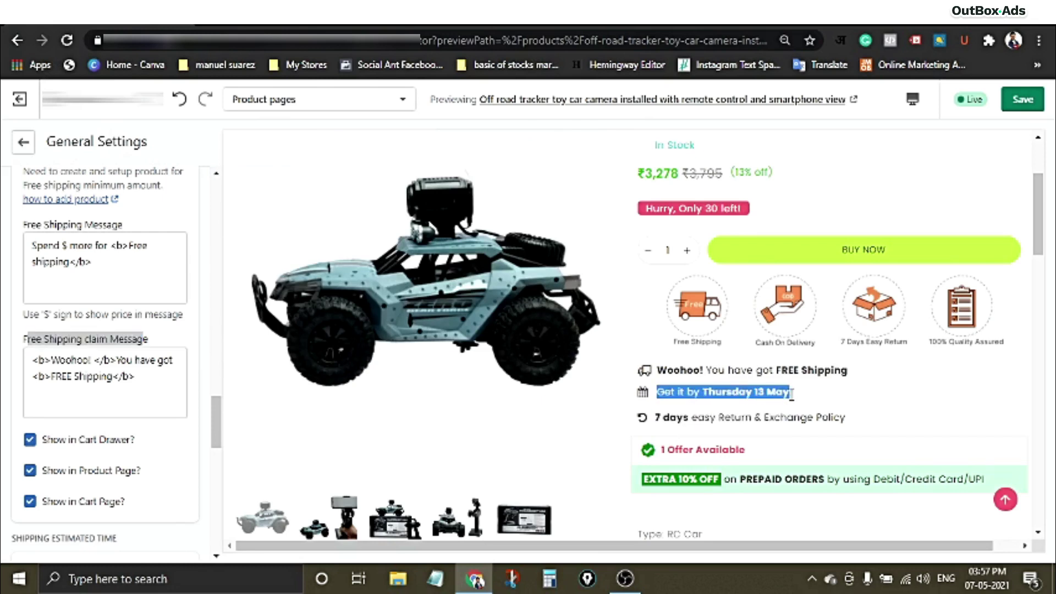
{"action": "left_click", "coordinate": [820, 401]}
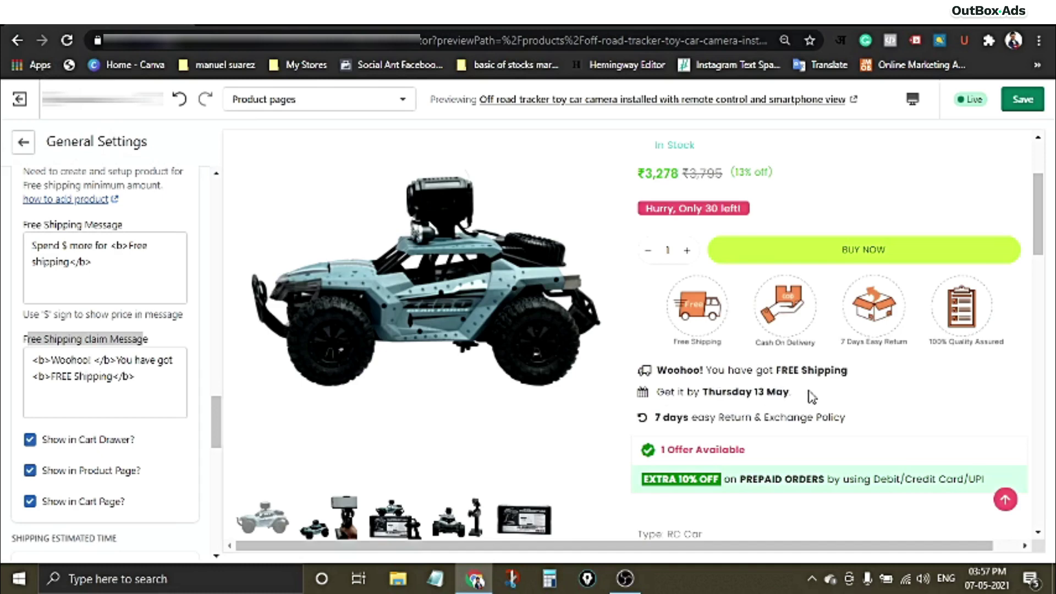
Review the cart drawer, product page and cart page display options, and highlight the free shipping line they control
{"action": "scroll", "coordinate": [155, 429], "scroll_direction": "down", "scroll_amount": 1}
{"action": "scroll", "coordinate": [155, 429], "scroll_direction": "down", "scroll_amount": 3}
{"action": "scroll", "coordinate": [156, 429], "scroll_direction": "up", "scroll_amount": 3}
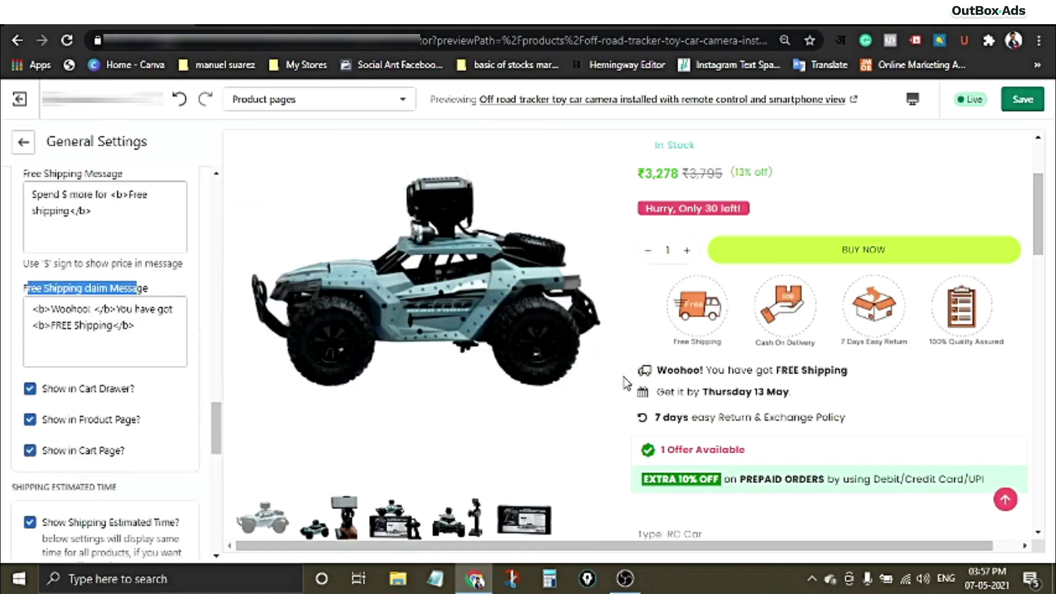
{"action": "left_click_drag", "start_coordinate": [656, 370], "coordinate": [850, 371]}
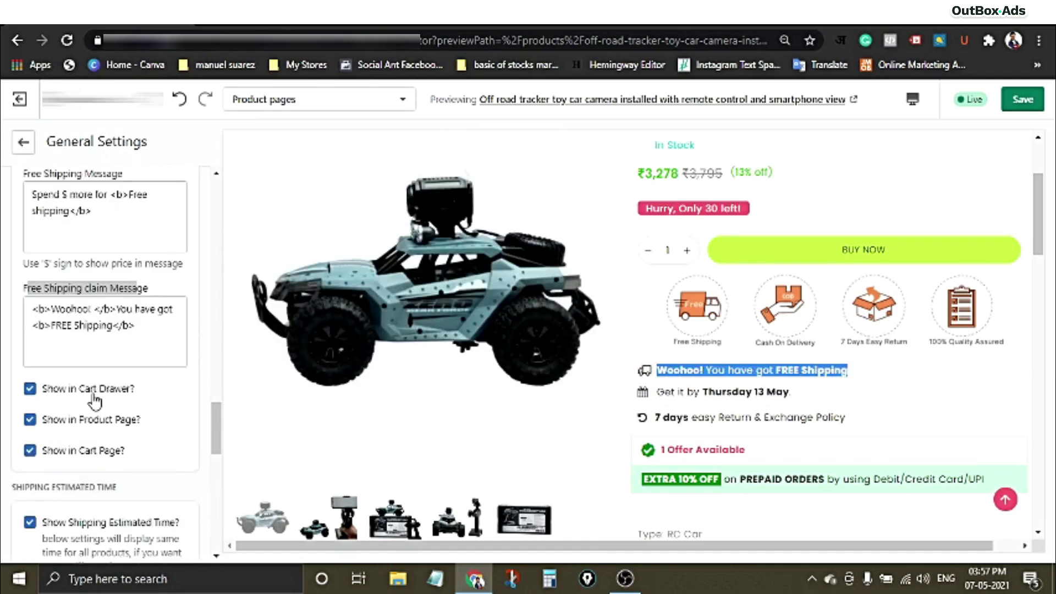
Start buying the product to view the free shipping line in the cart drawer, close the drawer and clear the text highlights
{"action": "left_click", "coordinate": [880, 238]}
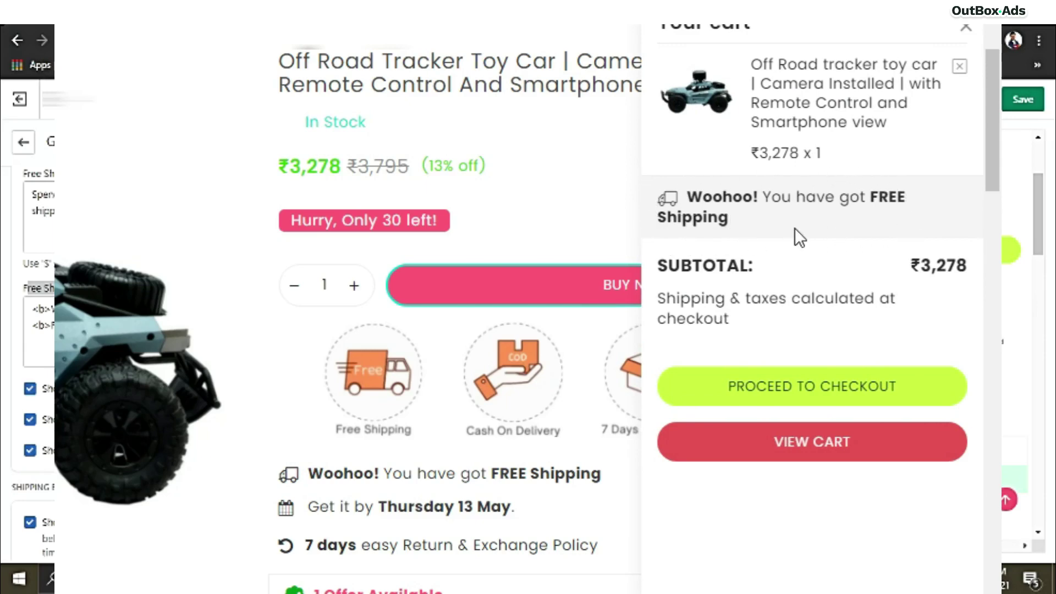
{"action": "key", "text": "Escape"}
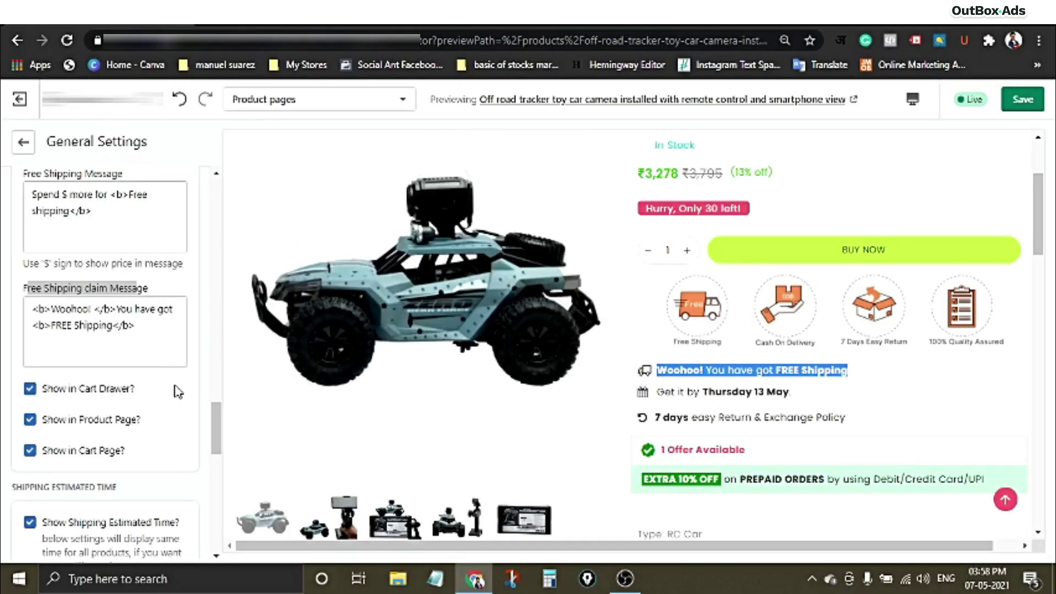
{"action": "left_click", "coordinate": [183, 385]}
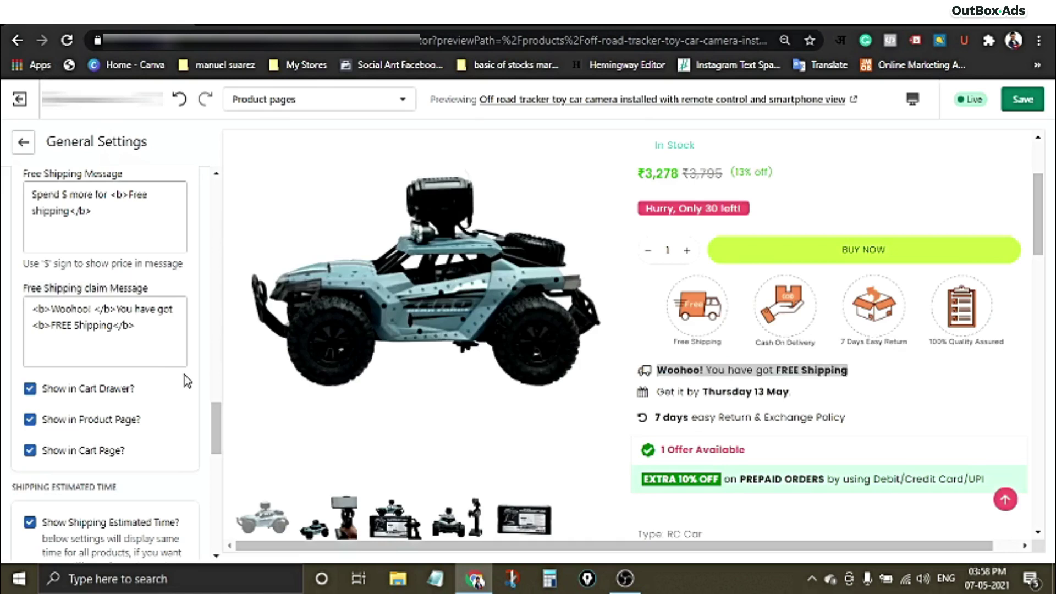
{"action": "left_click", "coordinate": [802, 368]}
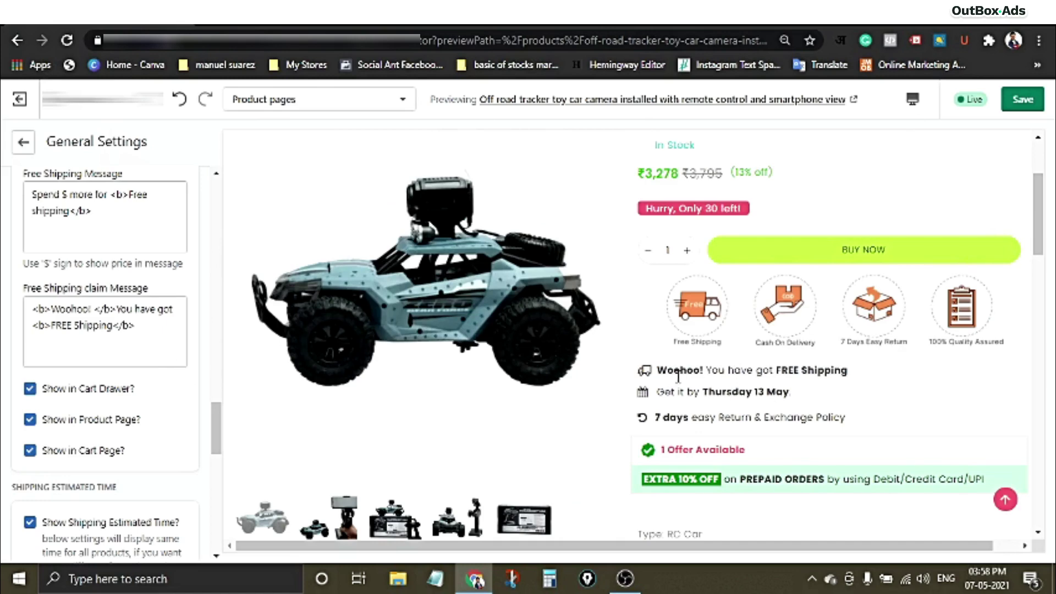
Find the Shipping Estimated Time section in General Settings, highlight its heading and review its options
{"action": "scroll", "coordinate": [165, 443], "scroll_direction": "down", "scroll_amount": 2}
{"action": "scroll", "coordinate": [165, 443], "scroll_direction": "down", "scroll_amount": 2}
{"action": "left_click_drag", "start_coordinate": [121, 282], "coordinate": [15, 282]}
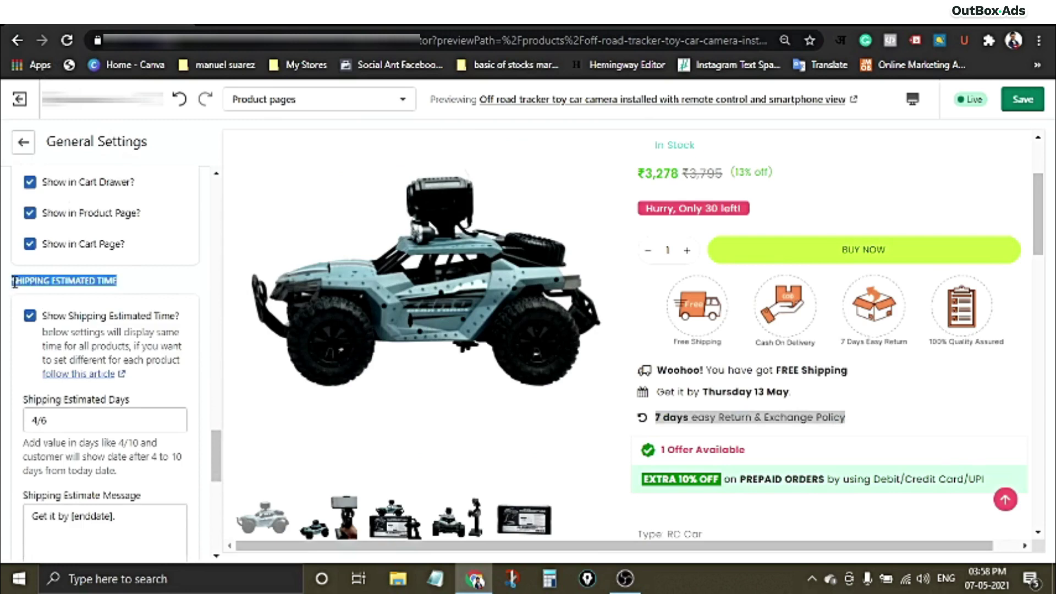
{"action": "scroll", "coordinate": [69, 306], "scroll_direction": "down", "scroll_amount": 1}
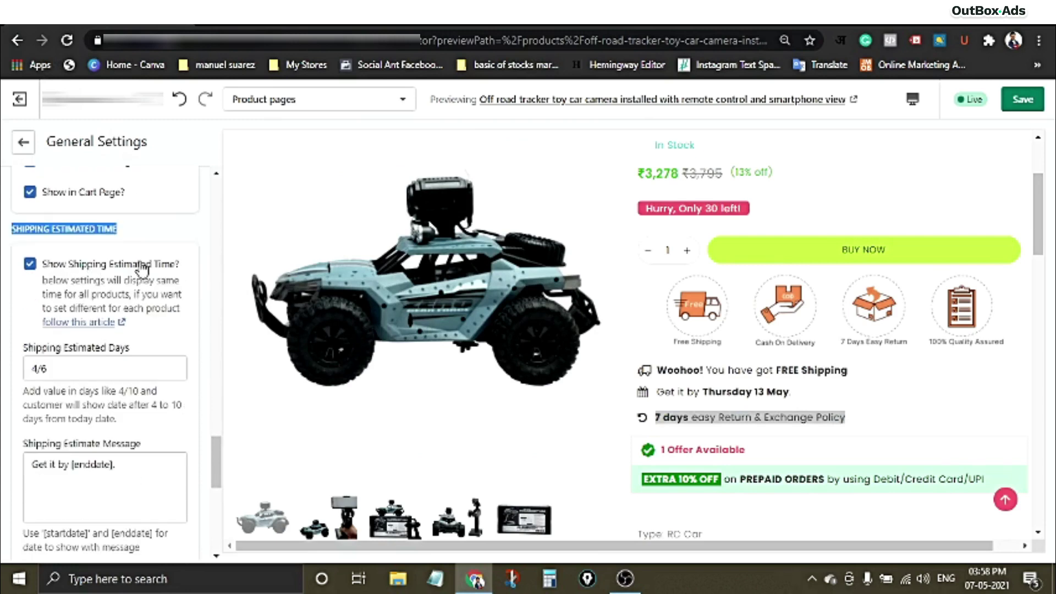
{"action": "scroll", "coordinate": [110, 297], "scroll_direction": "down", "scroll_amount": 1}
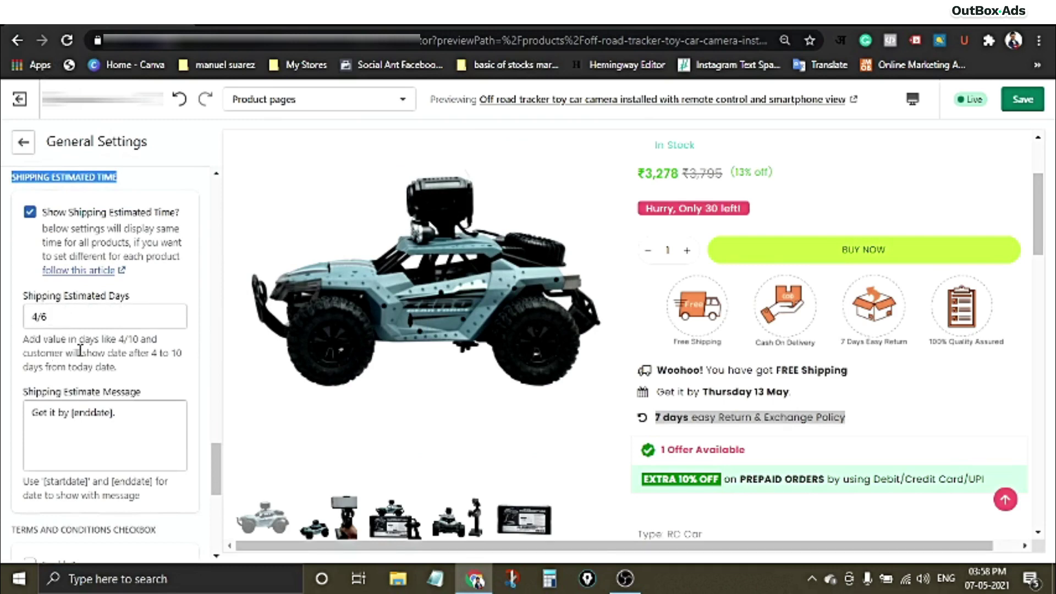
Highlight the help text under Shipping Estimated Days and the delivery date in the product preview
{"action": "left_click_drag", "start_coordinate": [23, 338], "coordinate": [149, 355]}
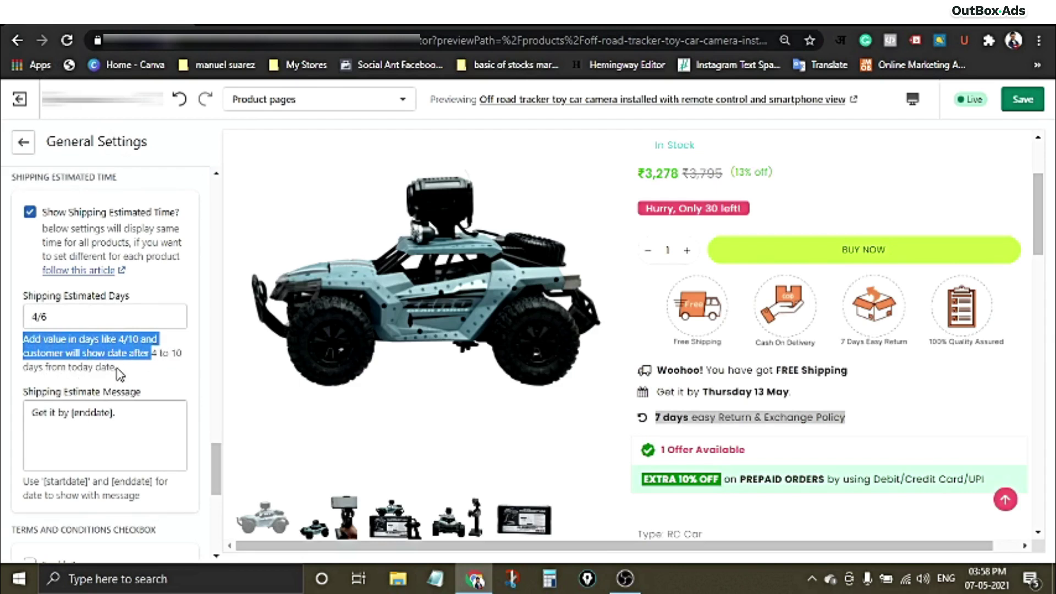
{"action": "left_click_drag", "start_coordinate": [117, 368], "coordinate": [25, 341]}
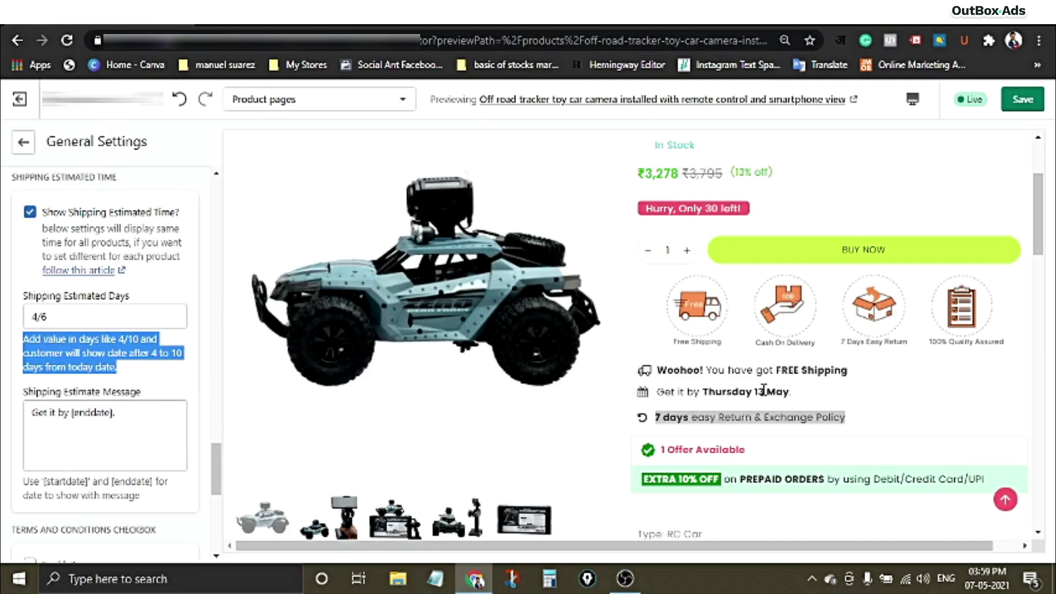
{"action": "left_click_drag", "start_coordinate": [703, 392], "coordinate": [791, 387]}
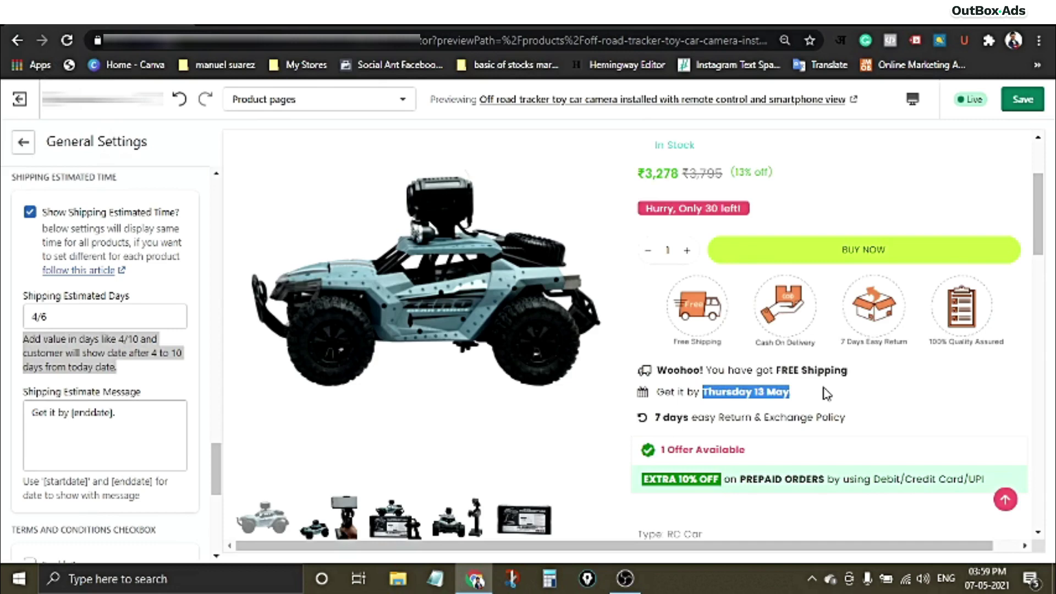
{"action": "left_click", "coordinate": [130, 368]}
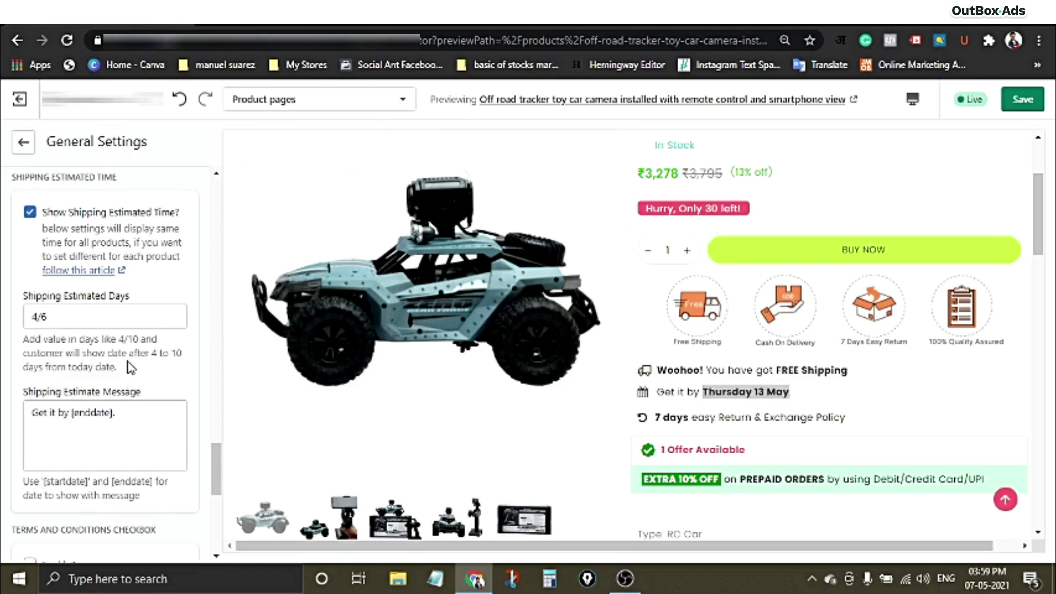
Highlight "Get it by" in the Shipping Estimate Message and the preview, as well as the [startdate] and [enddate] help text
{"action": "scroll", "coordinate": [130, 368], "scroll_direction": "down", "scroll_amount": 1}
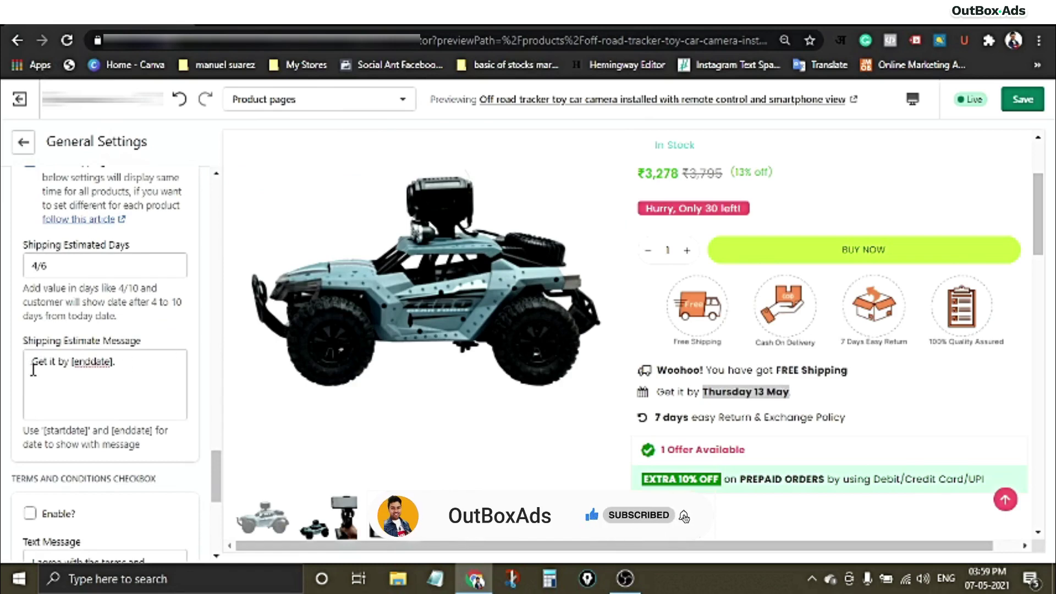
{"action": "left_click_drag", "start_coordinate": [32, 361], "coordinate": [69, 361]}
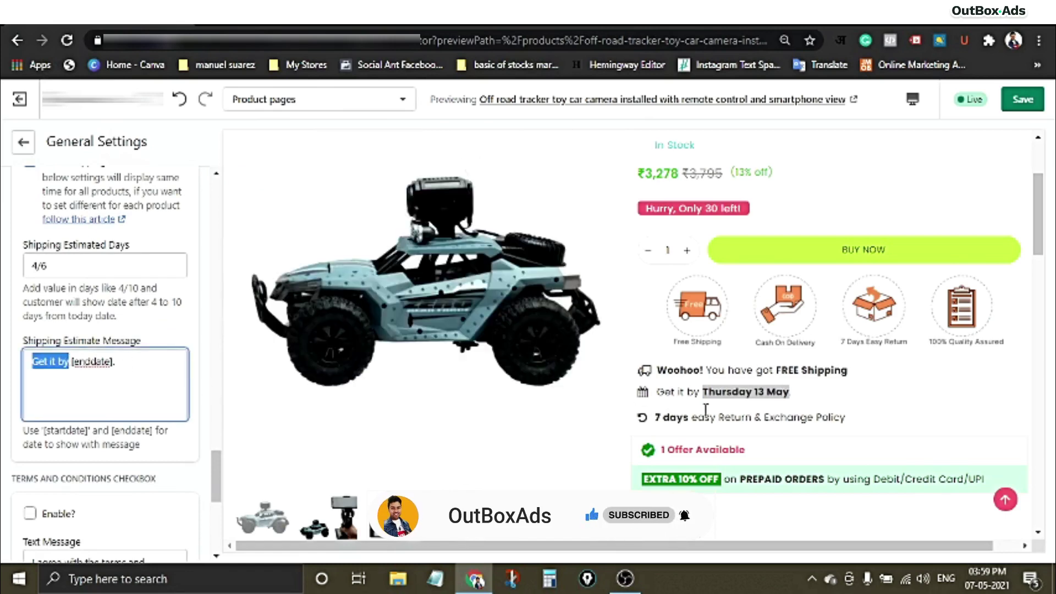
{"action": "left_click_drag", "start_coordinate": [663, 391], "coordinate": [703, 389]}
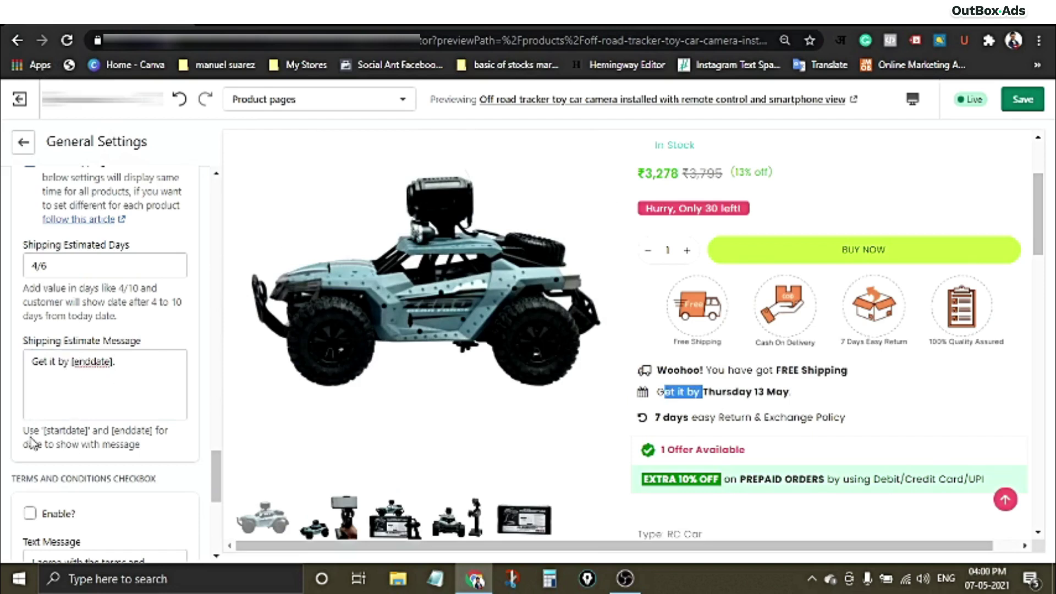
{"action": "left_click_drag", "start_coordinate": [27, 433], "coordinate": [142, 450]}
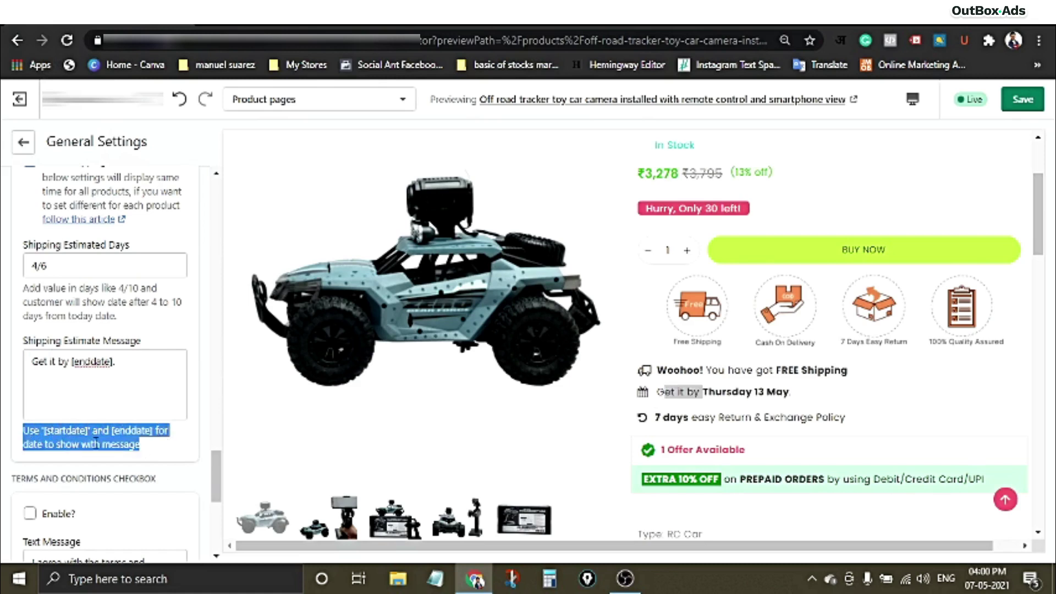
{"action": "left_click", "coordinate": [150, 450]}
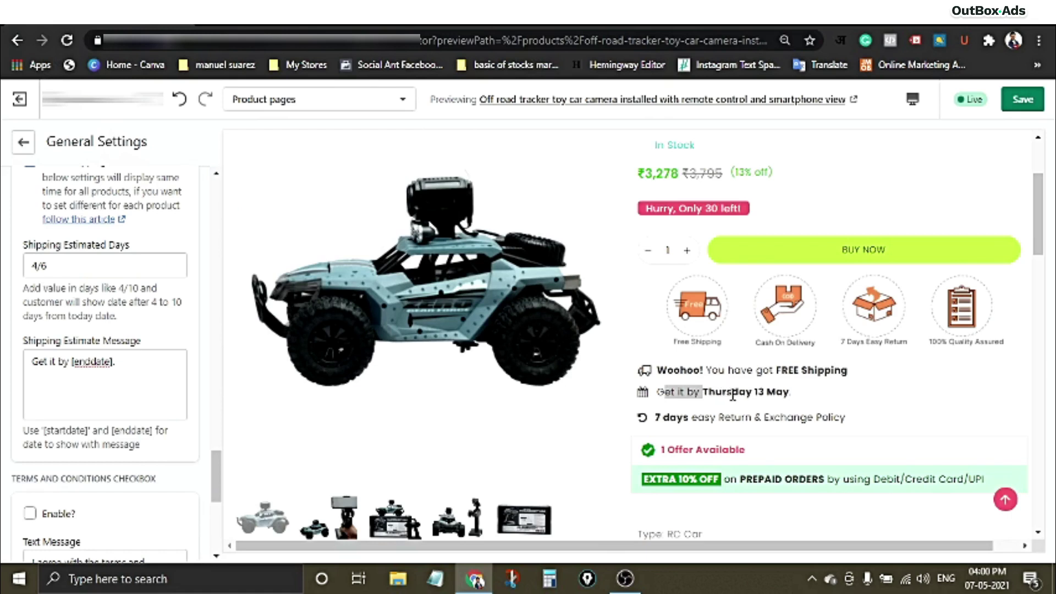
{"action": "left_click", "coordinate": [819, 396]}
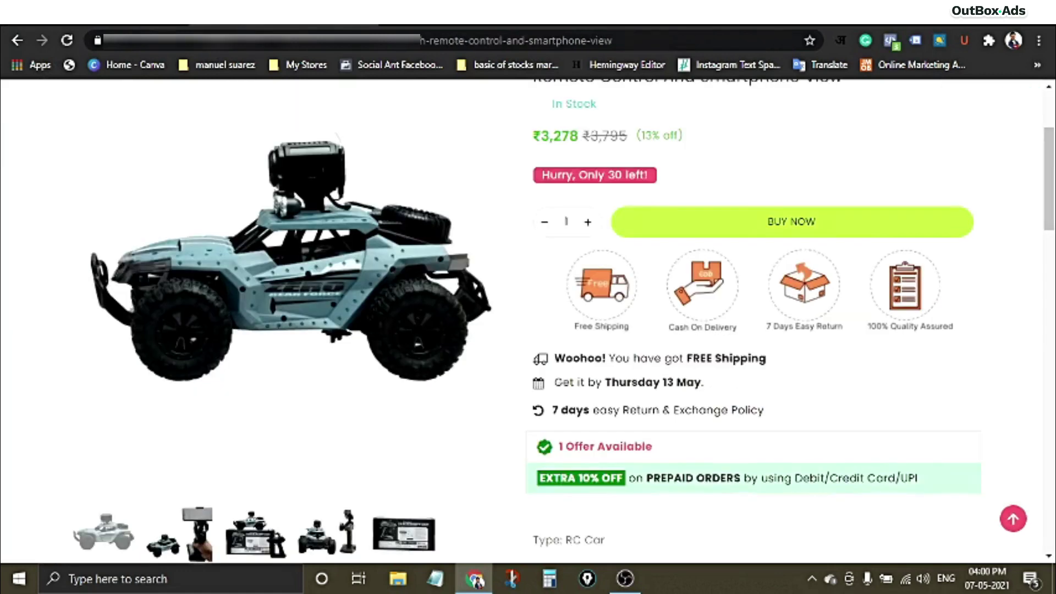
Inspect the store's product page in mobile device emulation and examine the shipping, delivery and return lines below the trust badges
{"action": "right_click", "coordinate": [935, 113]}
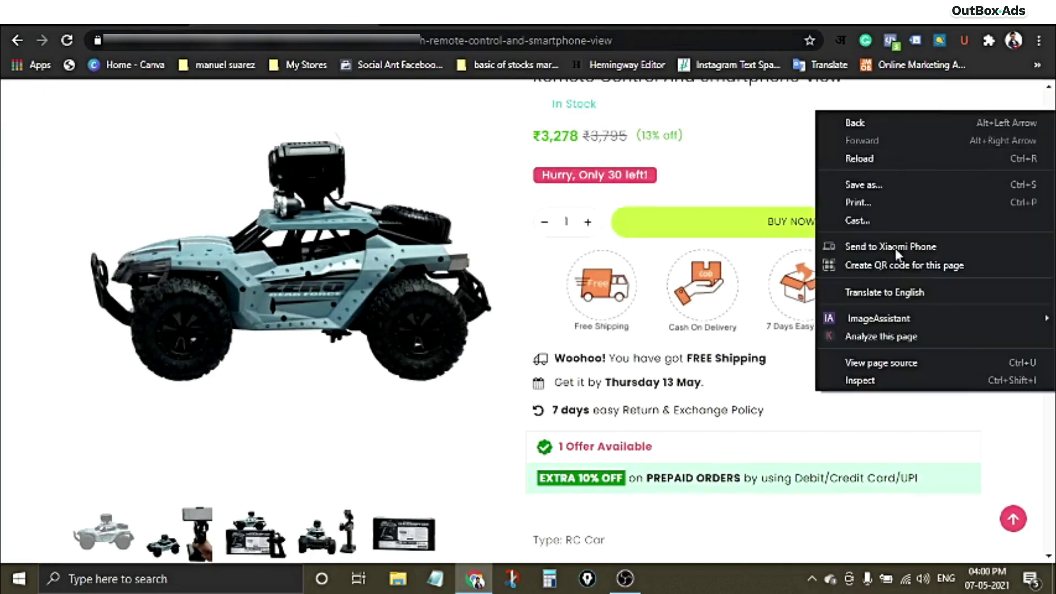
{"action": "left_click", "coordinate": [860, 381]}
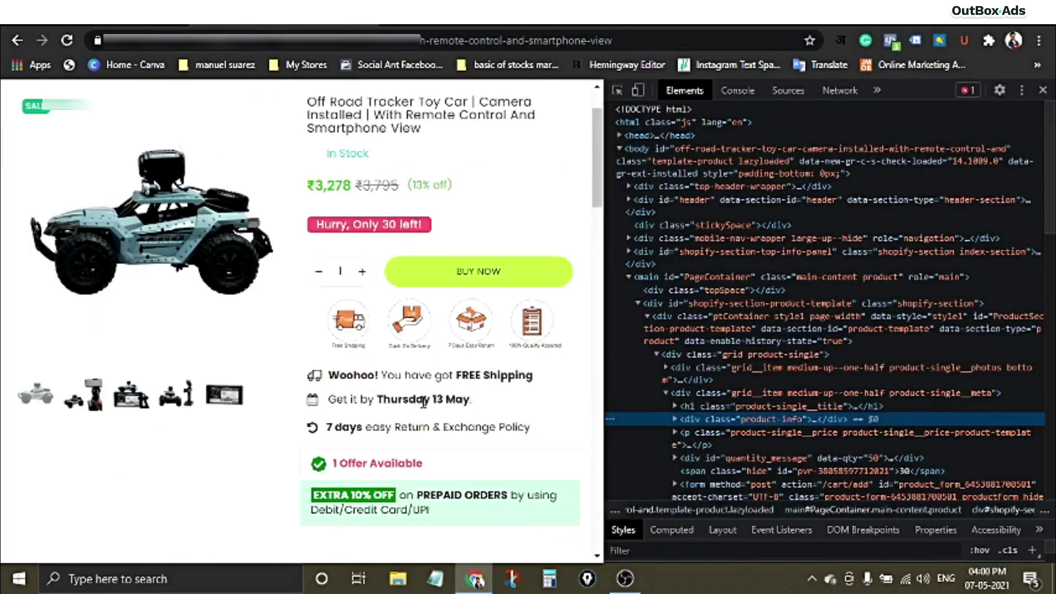
{"action": "left_click", "coordinate": [638, 90]}
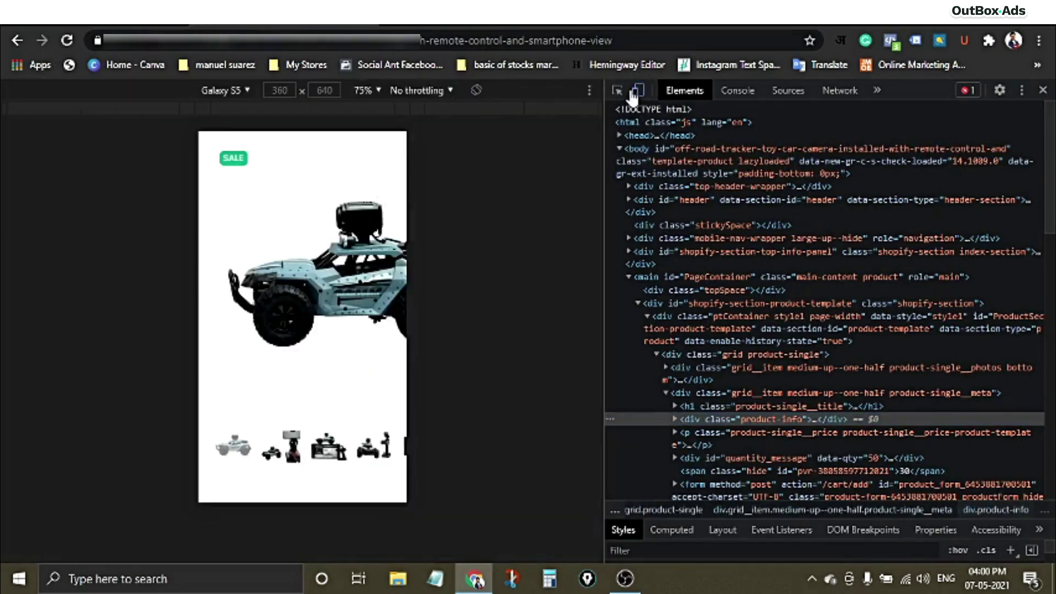
{"action": "scroll", "coordinate": [348, 271], "scroll_direction": "down", "scroll_amount": 5}
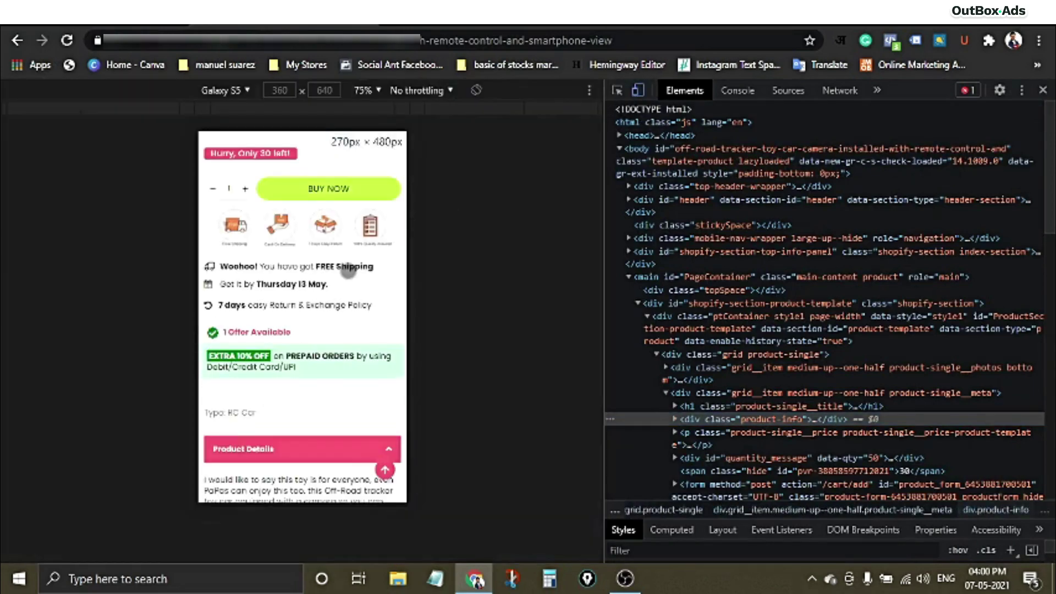
{"action": "scroll", "coordinate": [343, 301], "scroll_direction": "up", "scroll_amount": 1}
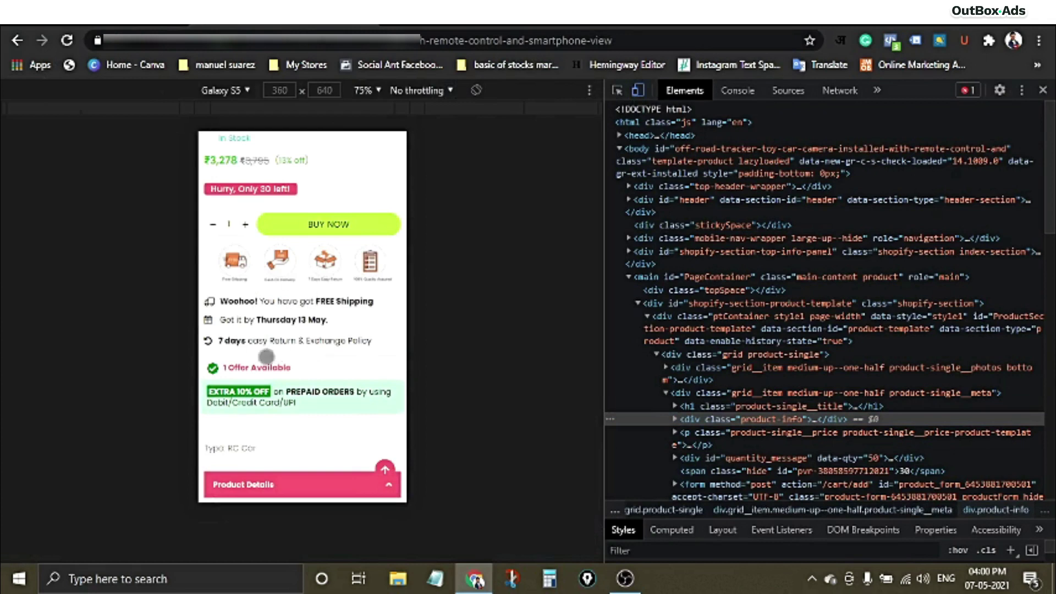
{"action": "scroll", "coordinate": [266, 357], "scroll_direction": "up", "scroll_amount": 4}
{"action": "scroll", "coordinate": [326, 357], "scroll_direction": "down", "scroll_amount": 4}
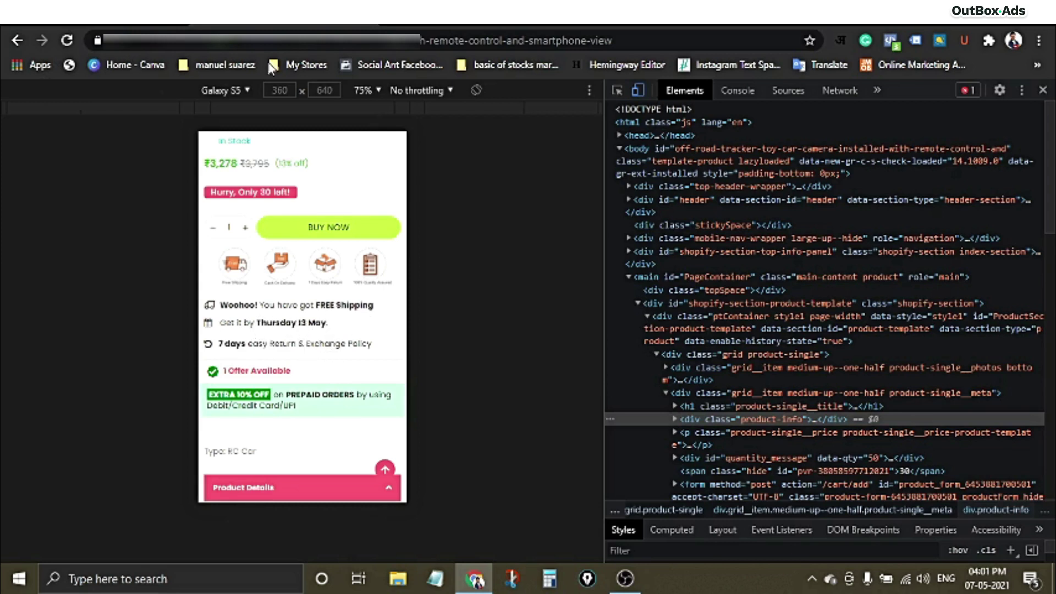
Return to the theme editor and highlight the delivery date in the "Get it by" line of the preview
{"action": "left_click", "coordinate": [132, 15]}
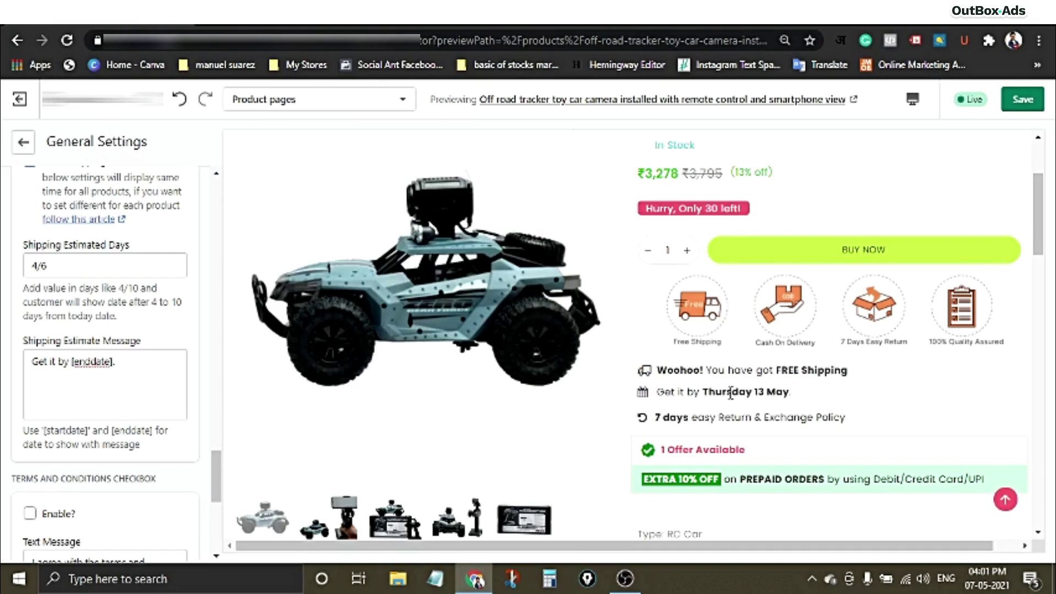
{"action": "left_click_drag", "start_coordinate": [706, 392], "coordinate": [791, 393]}
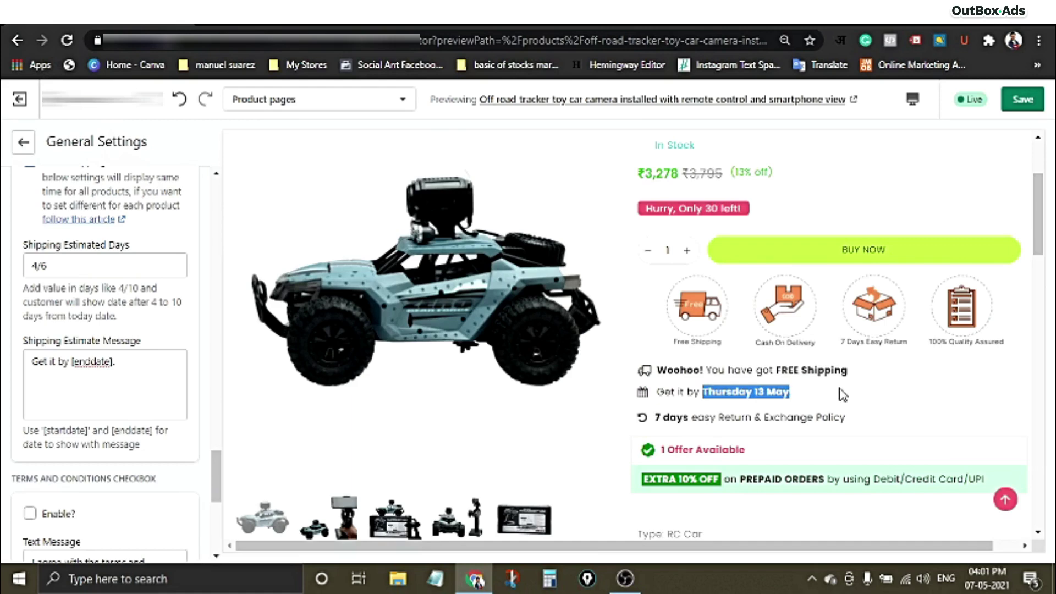
{"action": "left_click", "coordinate": [842, 396]}
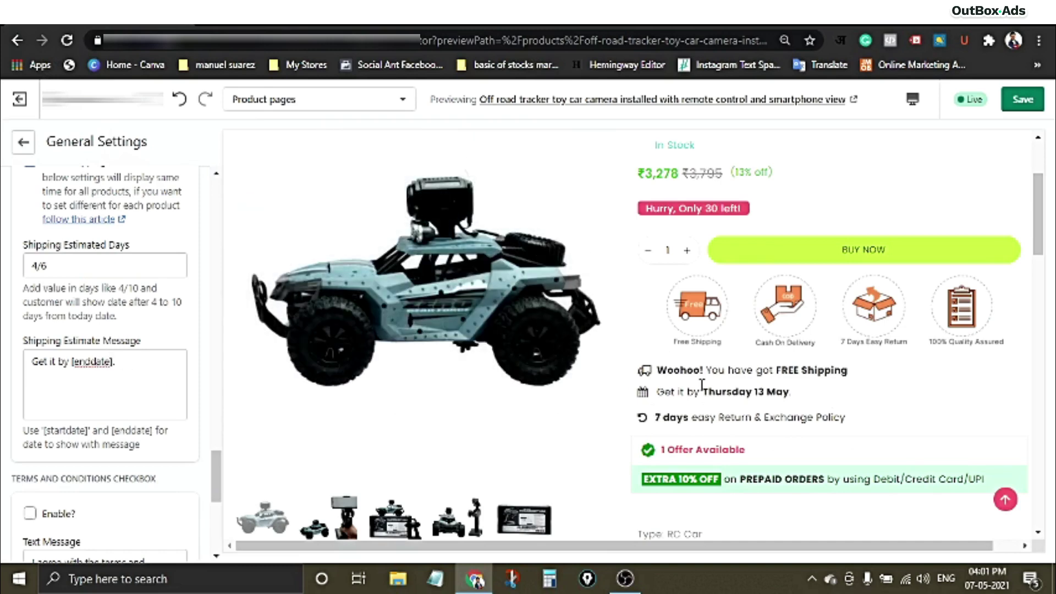
Highlight "7 days easy Return & Exchange Policy" in the preview and open the Product Page theme settings
{"action": "left_click_drag", "start_coordinate": [658, 419], "coordinate": [864, 427]}
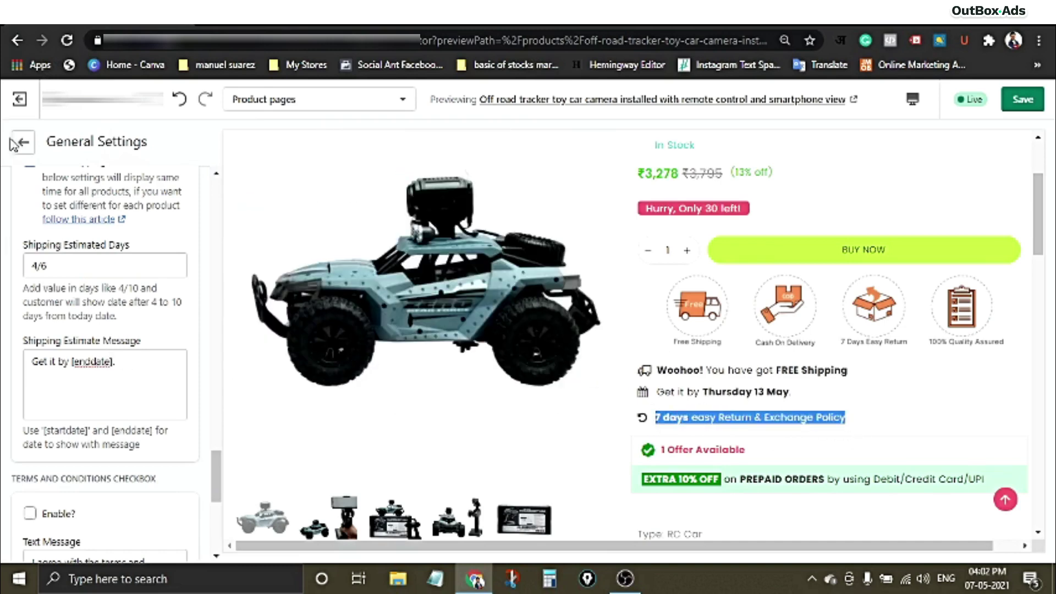
{"action": "left_click", "coordinate": [23, 143]}
{"action": "scroll", "coordinate": [146, 424], "scroll_direction": "down", "scroll_amount": 5}
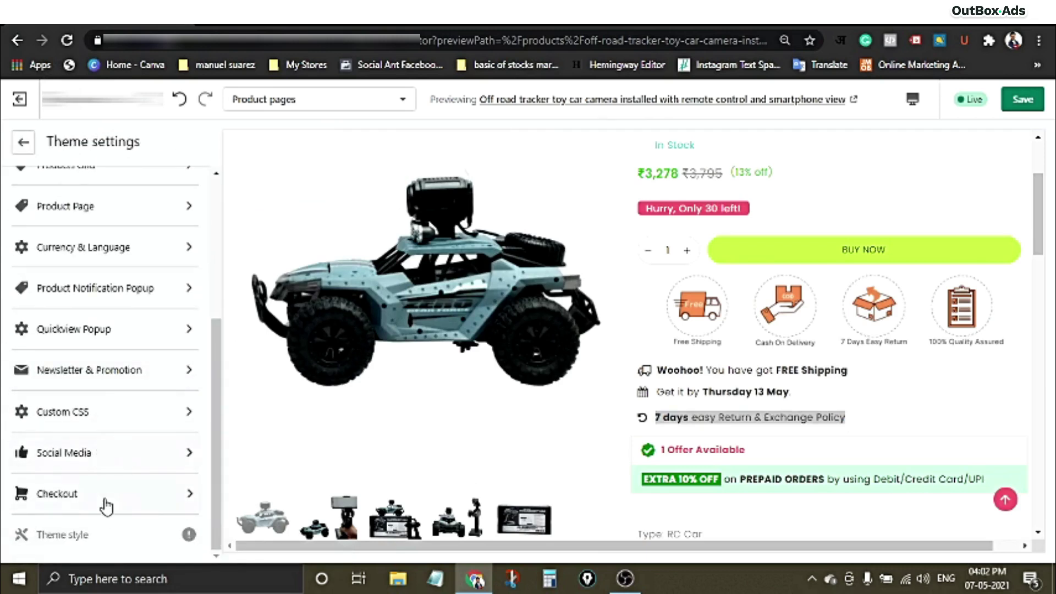
{"action": "scroll", "coordinate": [71, 295], "scroll_direction": "up", "scroll_amount": 3}
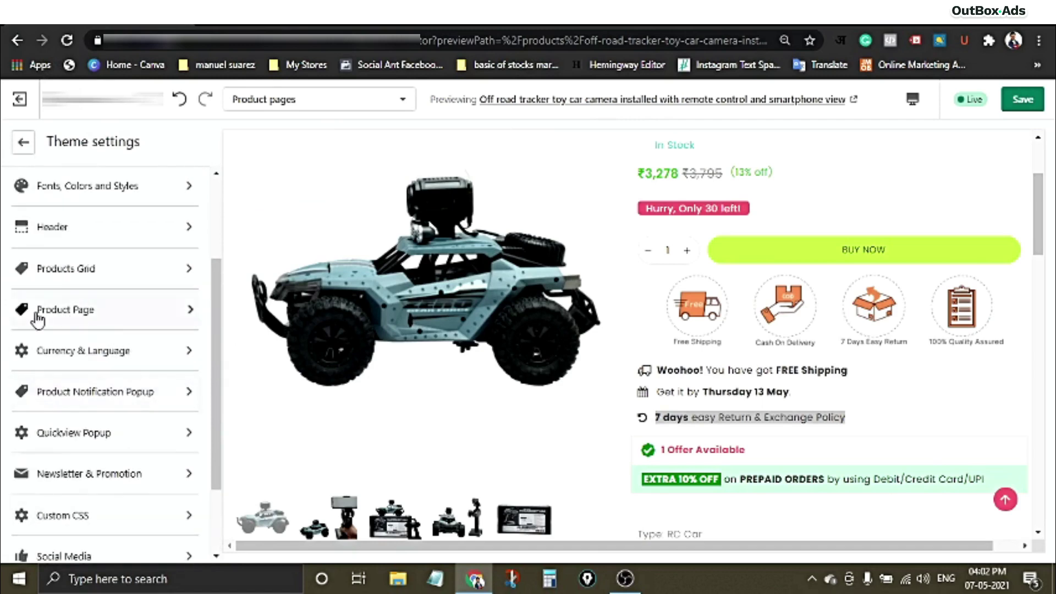
{"action": "left_click", "coordinate": [111, 318]}
Find the Trust Badge and Features section, highlight its heading and examine the Feature Text 1 and Feature Text 2 code
{"action": "scroll", "coordinate": [110, 318], "scroll_direction": "down", "scroll_amount": 10}
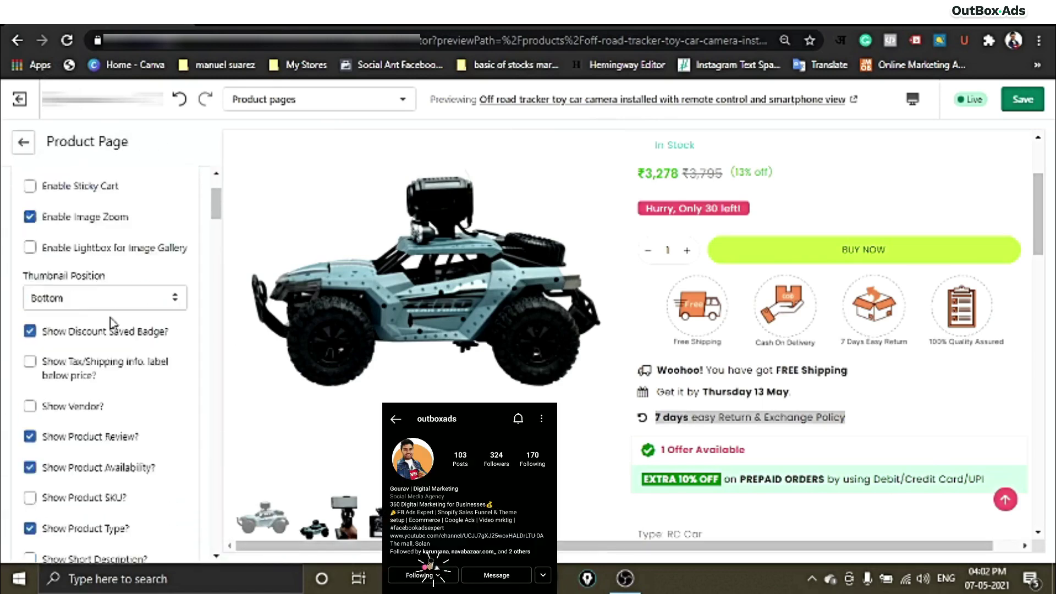
{"action": "scroll", "coordinate": [112, 324], "scroll_direction": "down", "scroll_amount": 10}
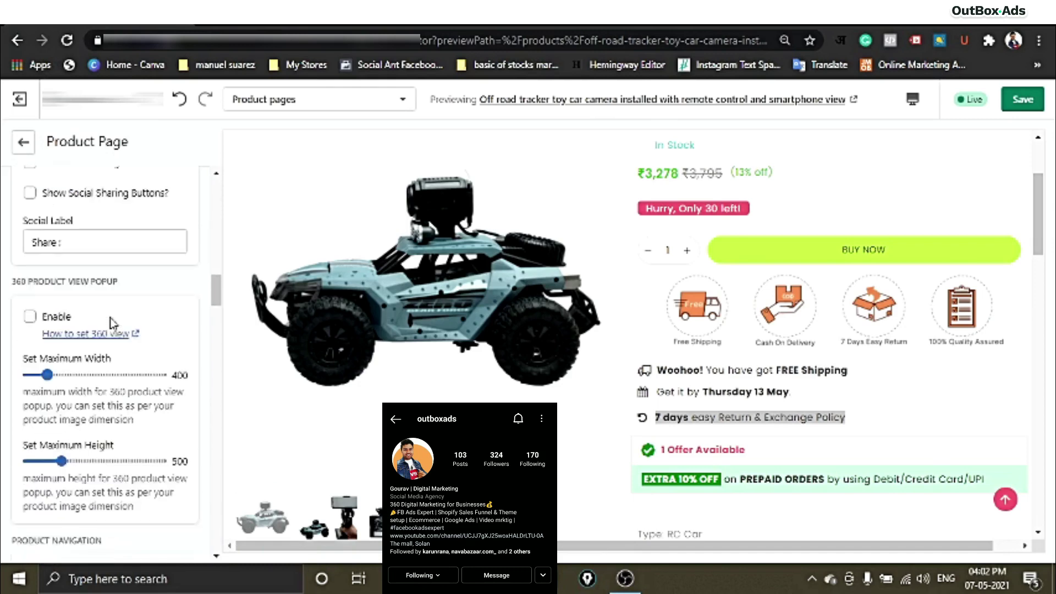
{"action": "scroll", "coordinate": [113, 324], "scroll_direction": "down", "scroll_amount": 10}
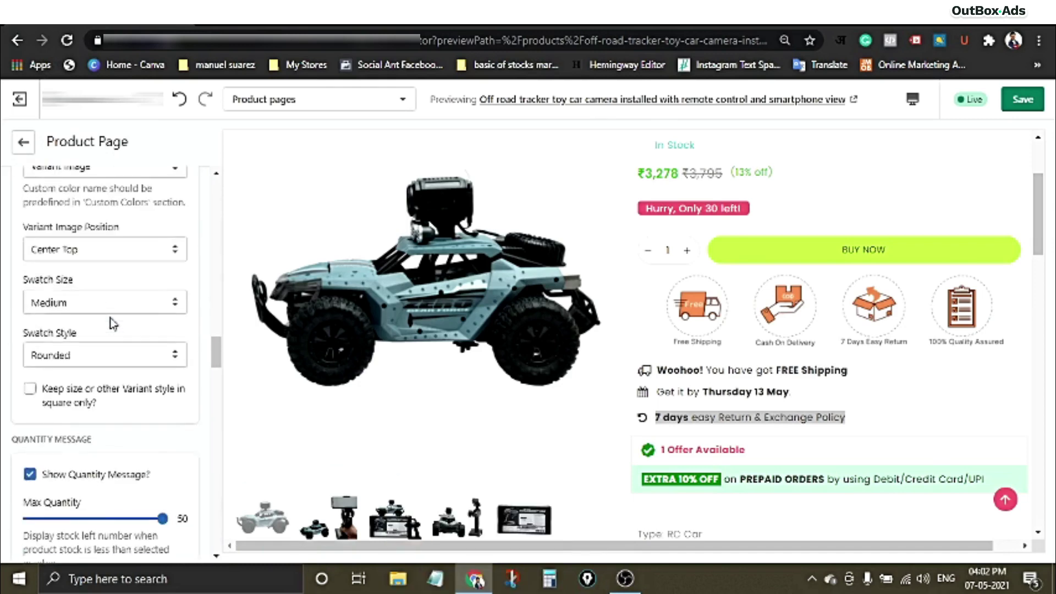
{"action": "scroll", "coordinate": [113, 324], "scroll_direction": "down", "scroll_amount": 10}
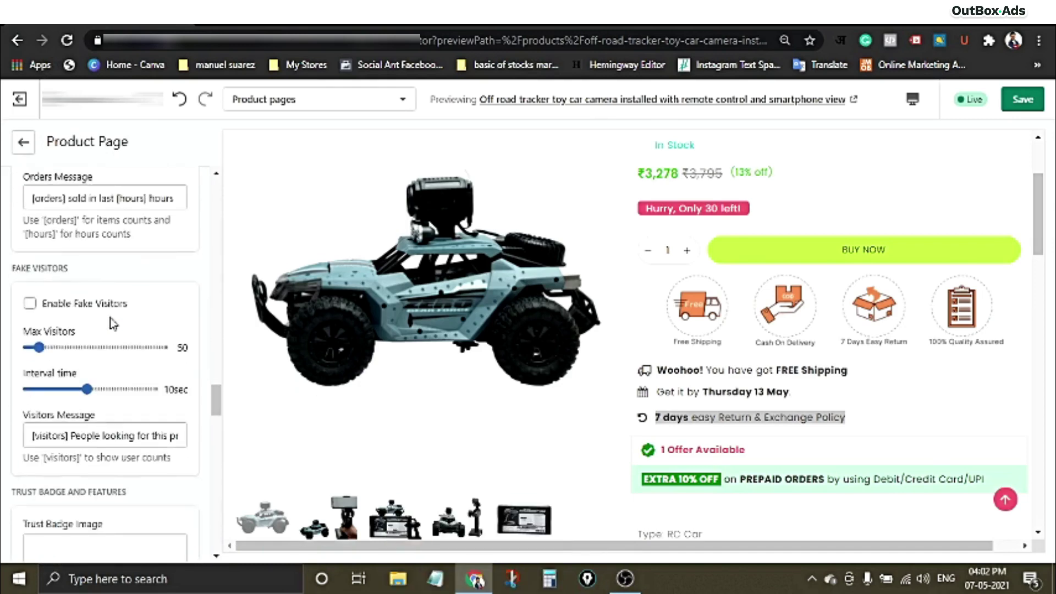
{"action": "left_click_drag", "start_coordinate": [11, 183], "coordinate": [148, 224]}
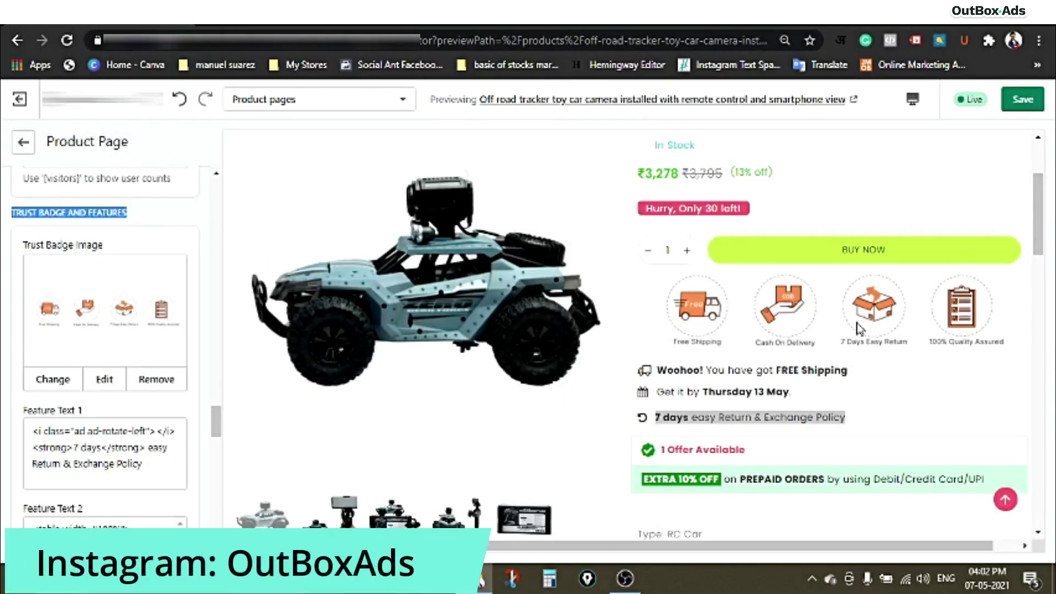
{"action": "scroll", "coordinate": [99, 305], "scroll_direction": "down", "scroll_amount": 2}
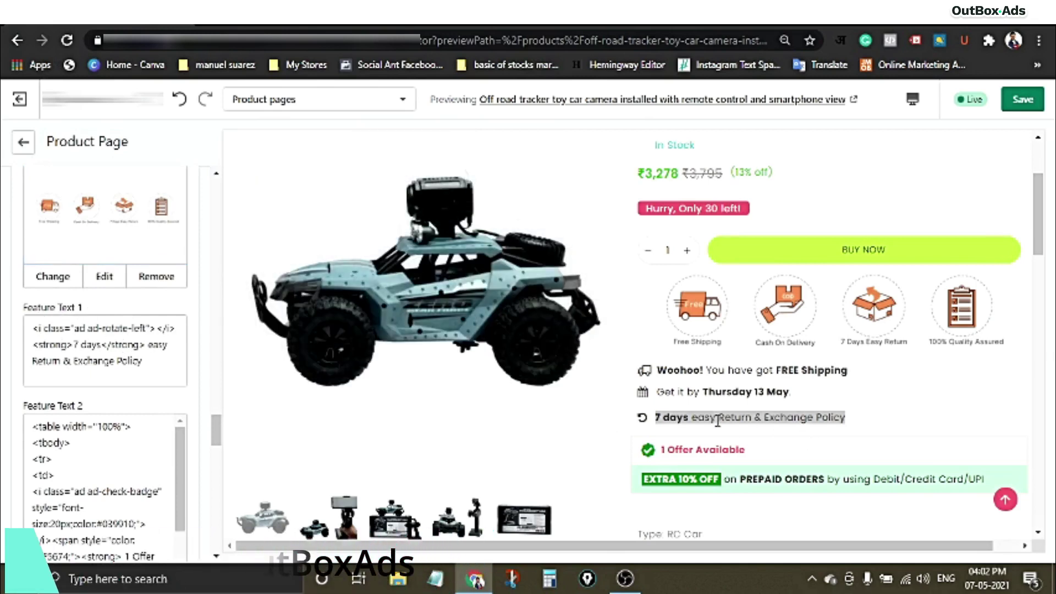
Highlight the return policy line in the preview and its full code in Feature Text 1
{"action": "left_click_drag", "start_coordinate": [656, 418], "coordinate": [864, 435]}
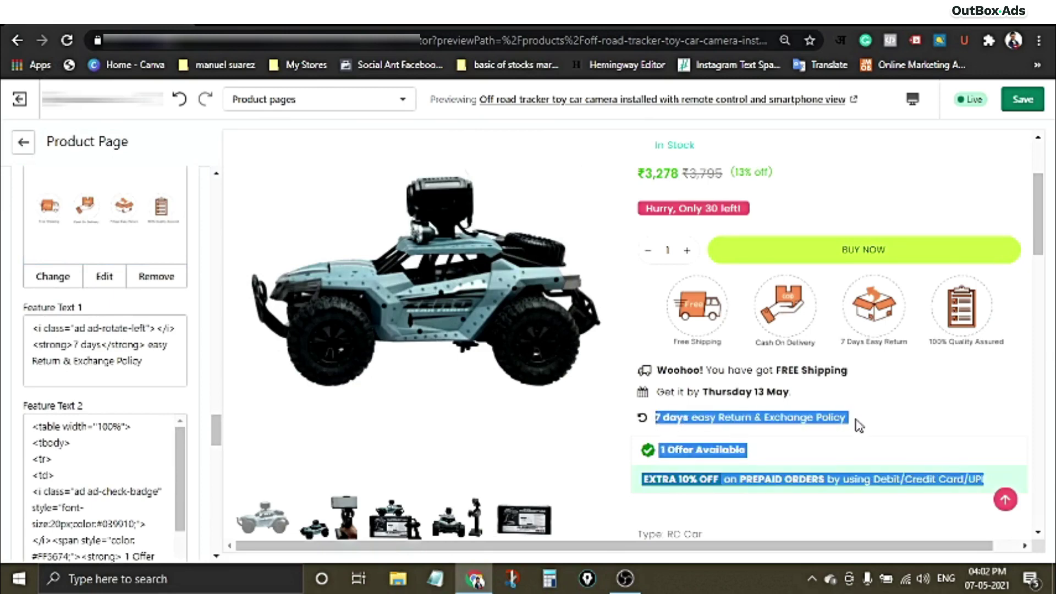
{"action": "left_click", "coordinate": [852, 422]}
{"action": "left_click_drag", "start_coordinate": [35, 332], "coordinate": [157, 358]}
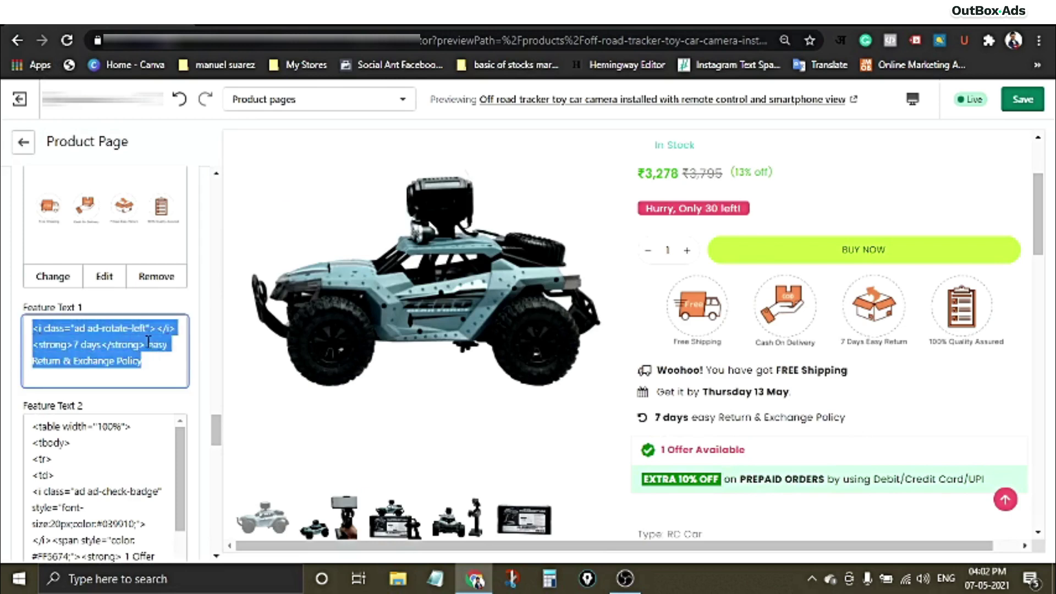
{"action": "left_click", "coordinate": [149, 342]}
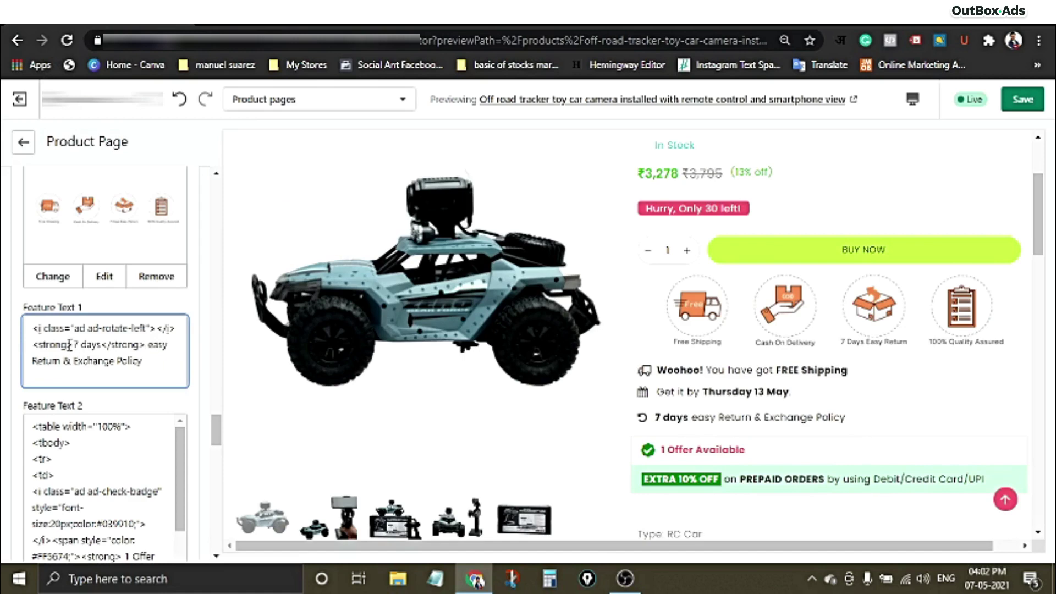
Highlight the "ad ad-rotate-left" icon tag in Feature Text 1 and compare it with the icon beside the return policy line
{"action": "left_click_drag", "start_coordinate": [33, 329], "coordinate": [69, 324]}
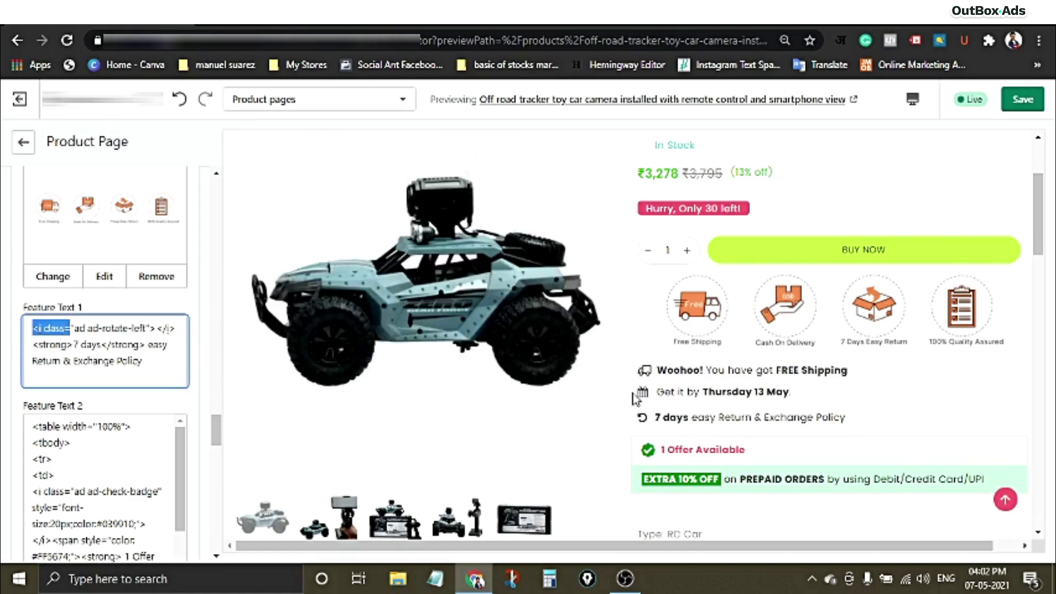
{"action": "left_click", "coordinate": [642, 420]}
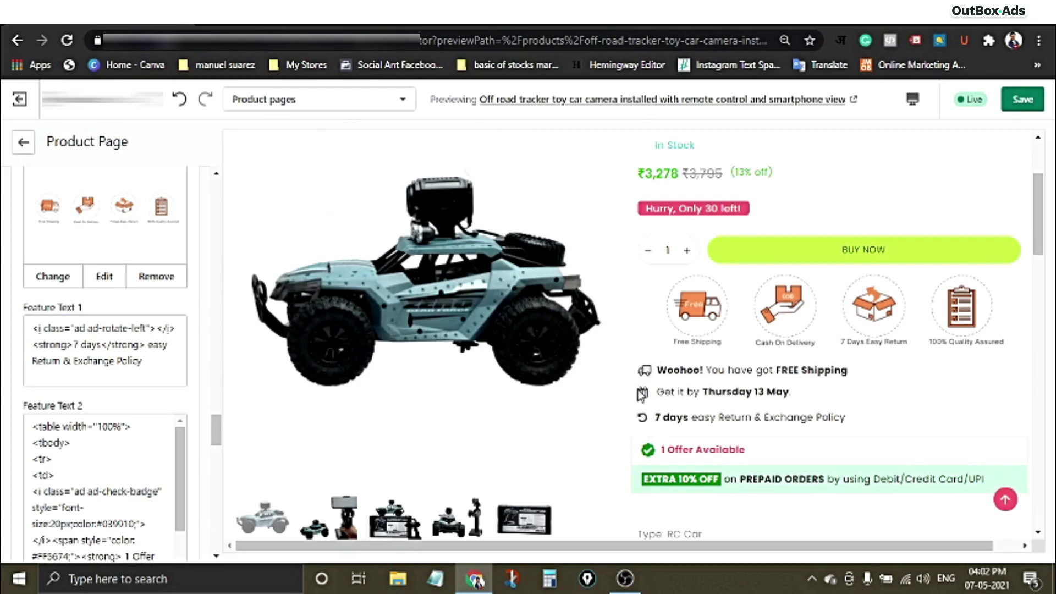
{"action": "left_click", "coordinate": [80, 330]}
{"action": "left_click_drag", "start_coordinate": [36, 330], "coordinate": [177, 328]}
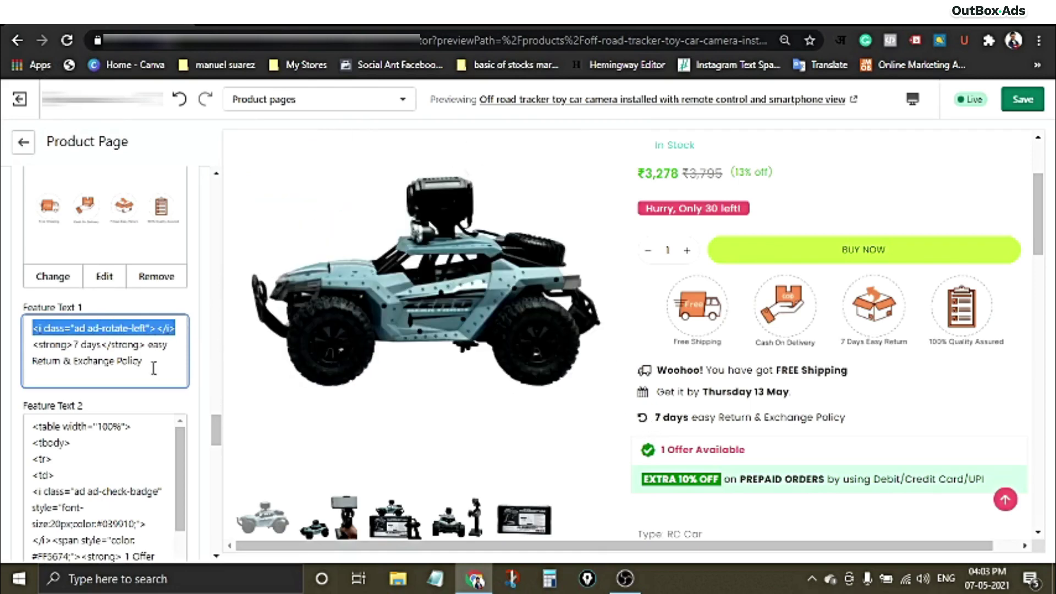
{"action": "left_click", "coordinate": [154, 367]}
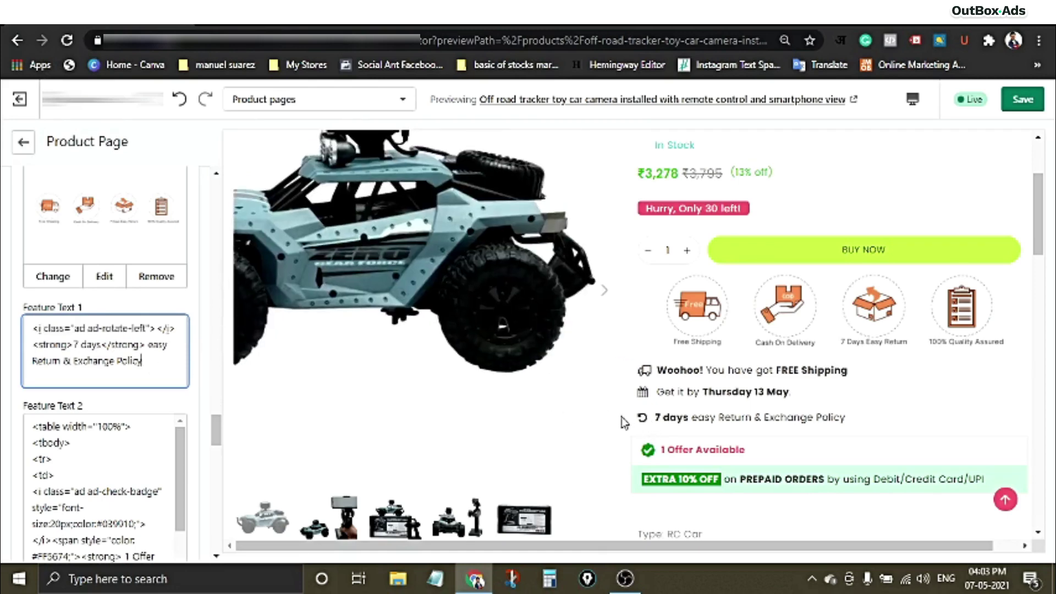
Match the bold "7 days" in the preview with the Feature Text 1 code, highlighting its "easy Return & Exchange Policy" wording
{"action": "left_click_drag", "start_coordinate": [656, 417], "coordinate": [691, 424]}
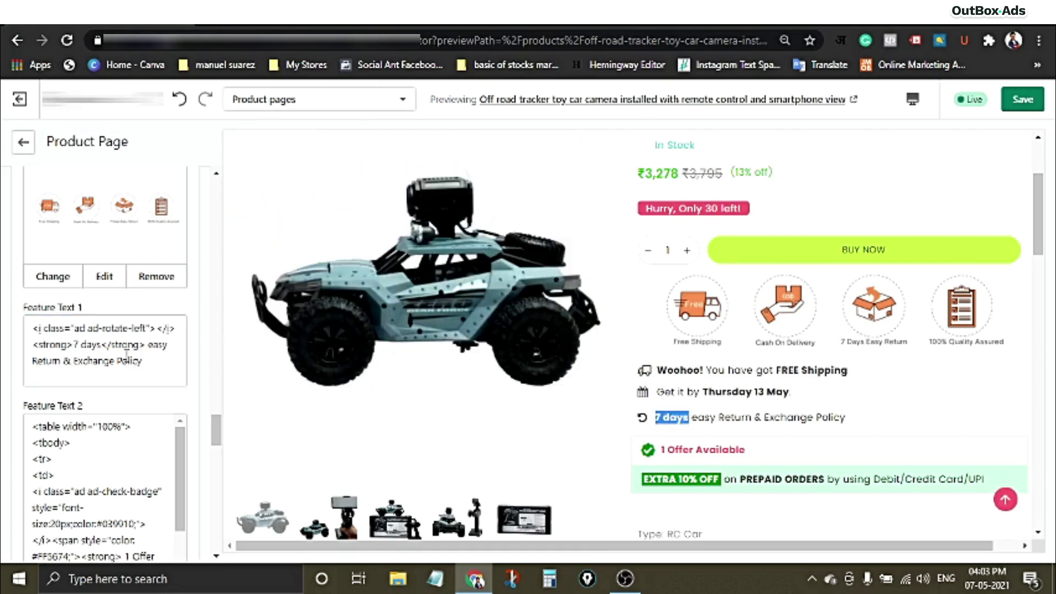
{"action": "mouse_move", "coordinate": [148, 345]}
{"action": "left_mouse_down"}
{"action": "mouse_move", "coordinate": [167, 346]}
{"action": "mouse_move", "coordinate": [143, 368]}
{"action": "mouse_move", "coordinate": [70, 368]}
{"action": "mouse_move", "coordinate": [148, 363]}
{"action": "left_mouse_up"}
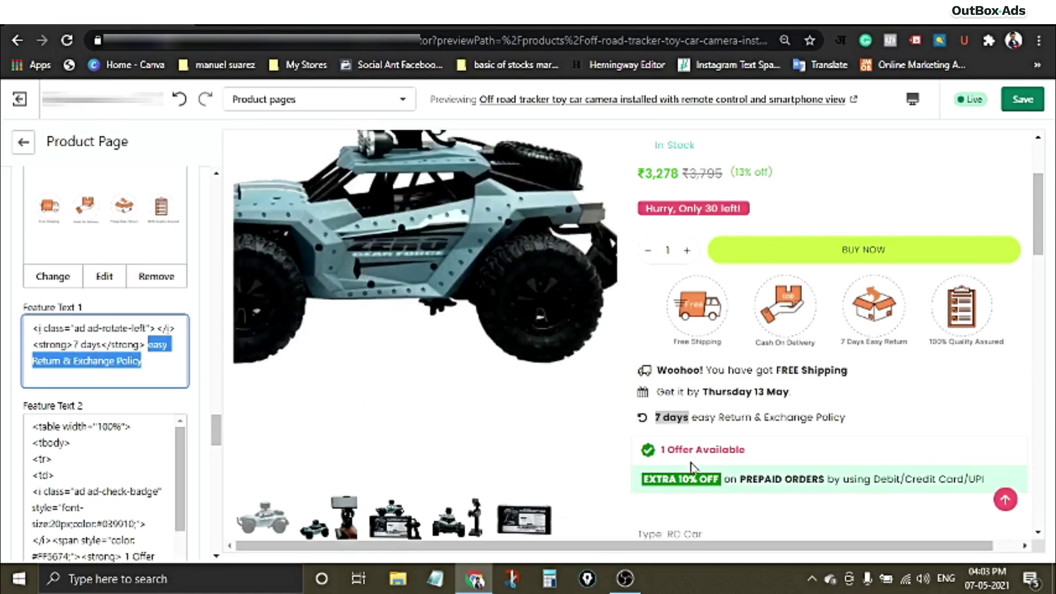
{"action": "left_click", "coordinate": [912, 422]}
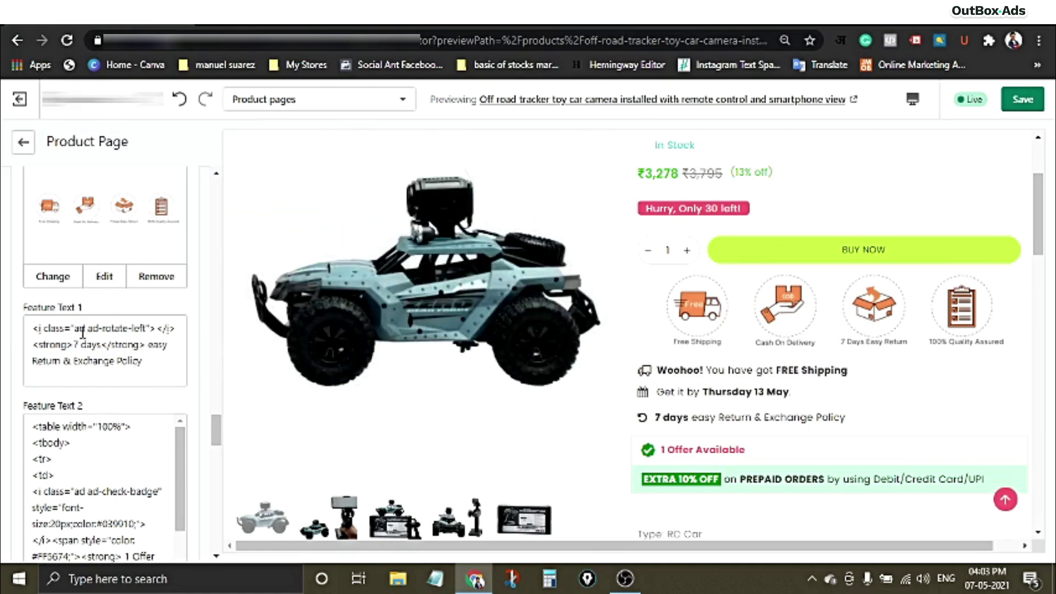
{"action": "left_click_drag", "start_coordinate": [656, 418], "coordinate": [873, 427]}
{"action": "left_click", "coordinate": [907, 419]}
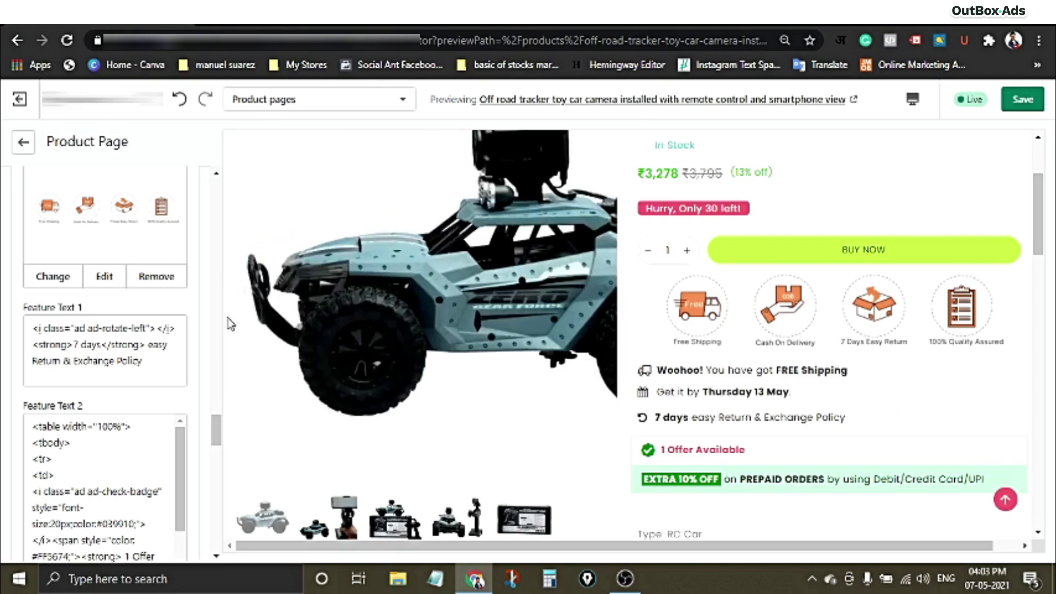
Examine the Feature Text 2 table code and highlight the matching "1 Offer Available" text in the preview
{"action": "scroll", "coordinate": [107, 420], "scroll_direction": "down", "scroll_amount": 3}
{"action": "scroll", "coordinate": [194, 395], "scroll_direction": "down", "scroll_amount": 3}
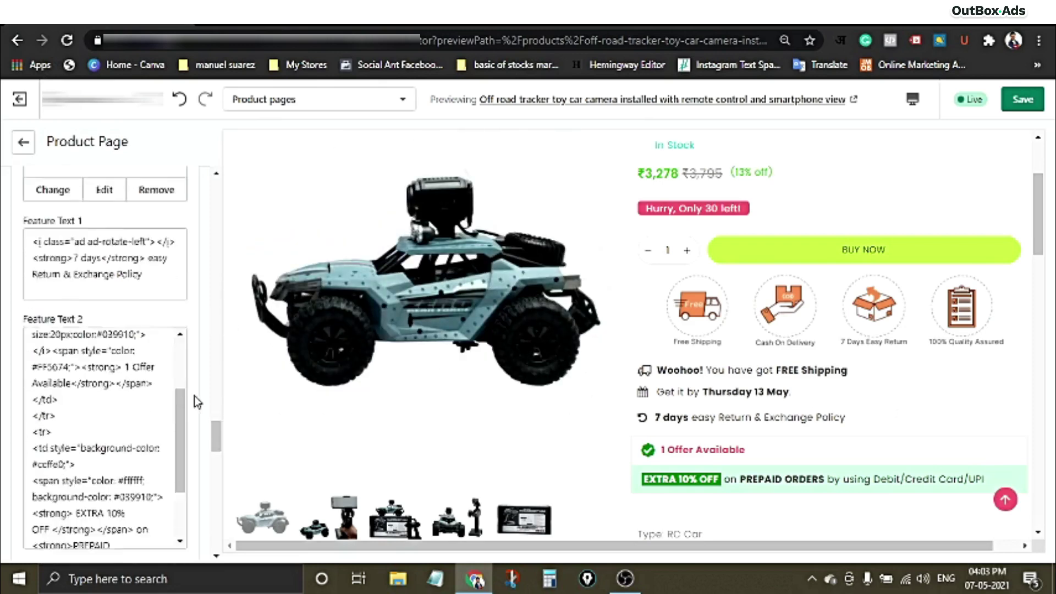
{"action": "scroll", "coordinate": [128, 370], "scroll_direction": "up", "scroll_amount": 3}
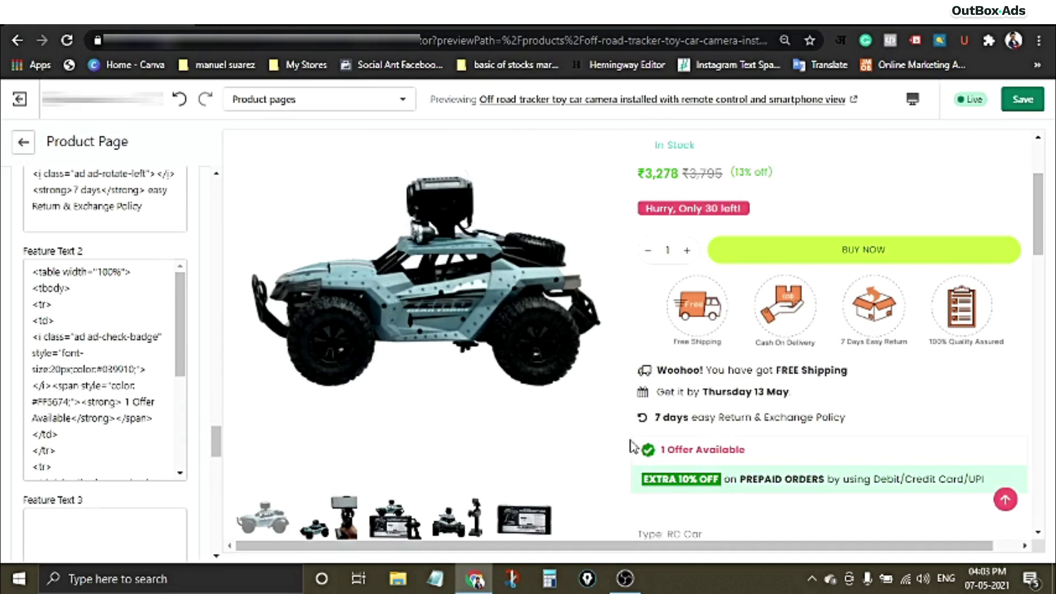
{"action": "left_click_drag", "start_coordinate": [661, 450], "coordinate": [741, 455]}
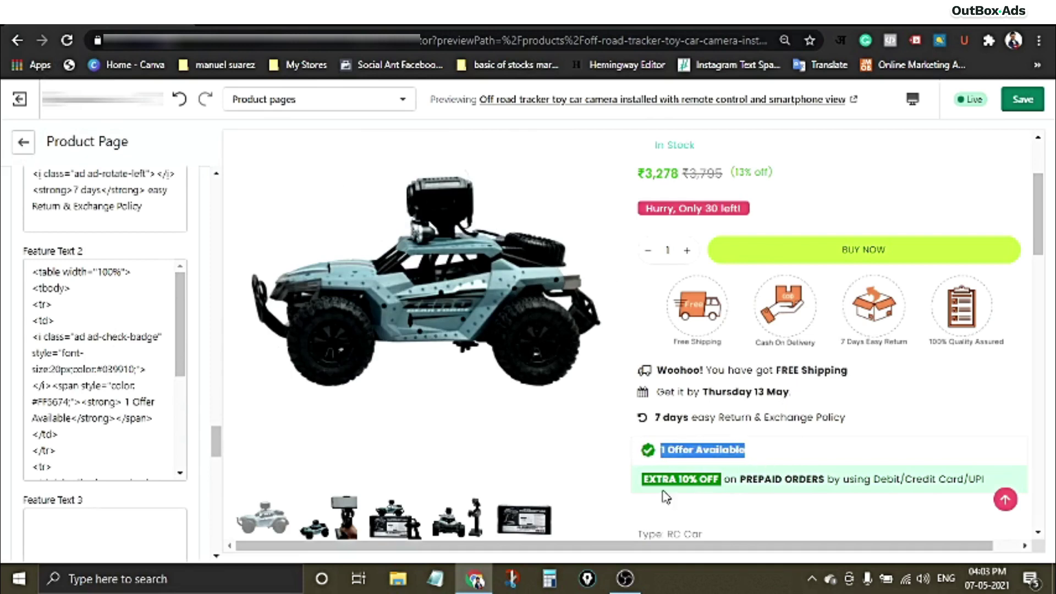
{"action": "left_click", "coordinate": [786, 483]}
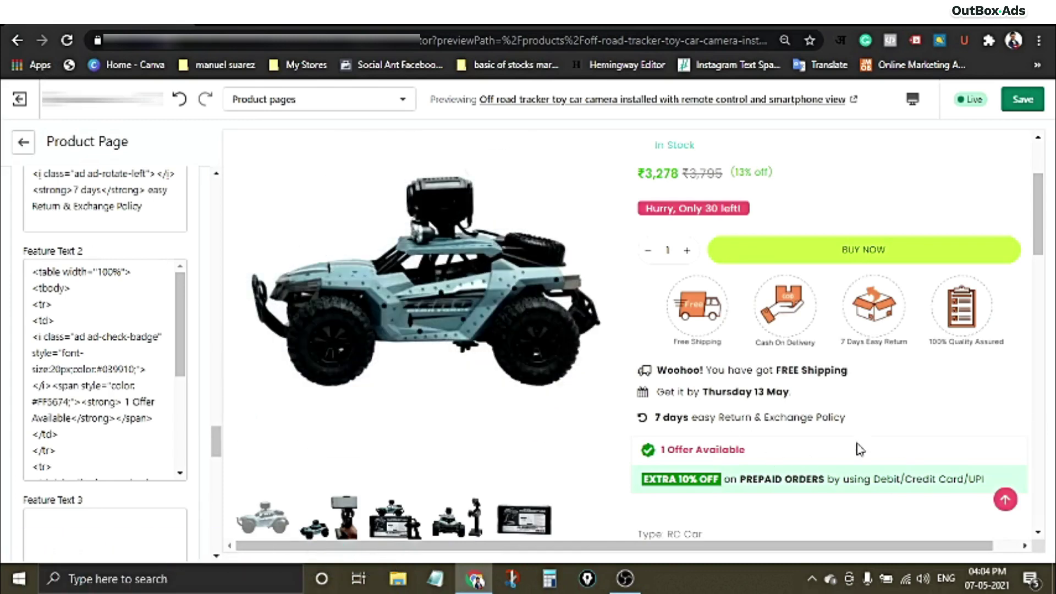
Highlight the free shipping, delivery date and return policy lines together in the product preview
{"action": "left_click_drag", "start_coordinate": [854, 422], "coordinate": [662, 367]}
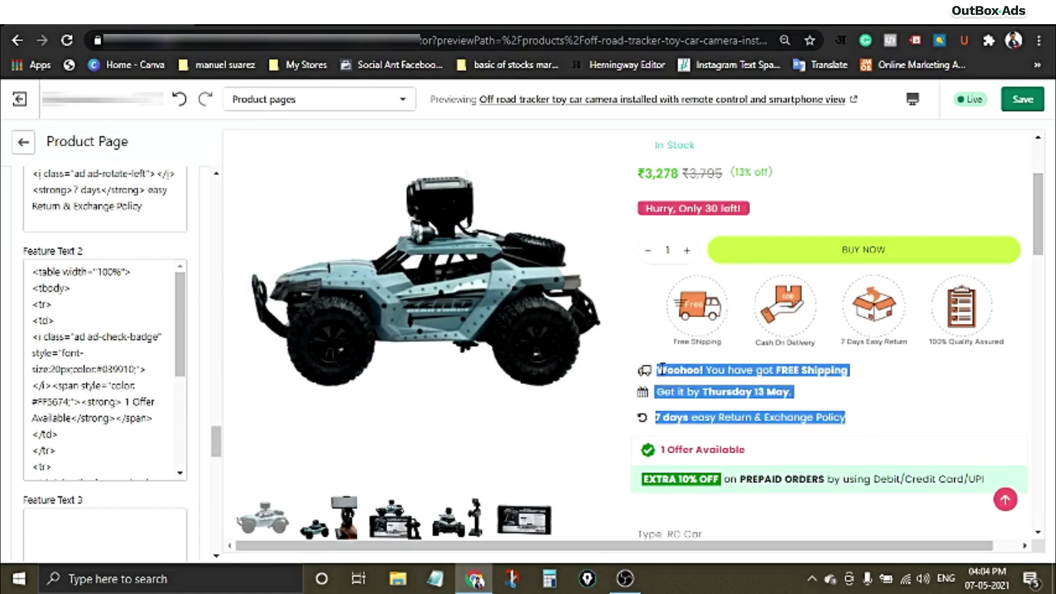
{"action": "left_click", "coordinate": [808, 402]}
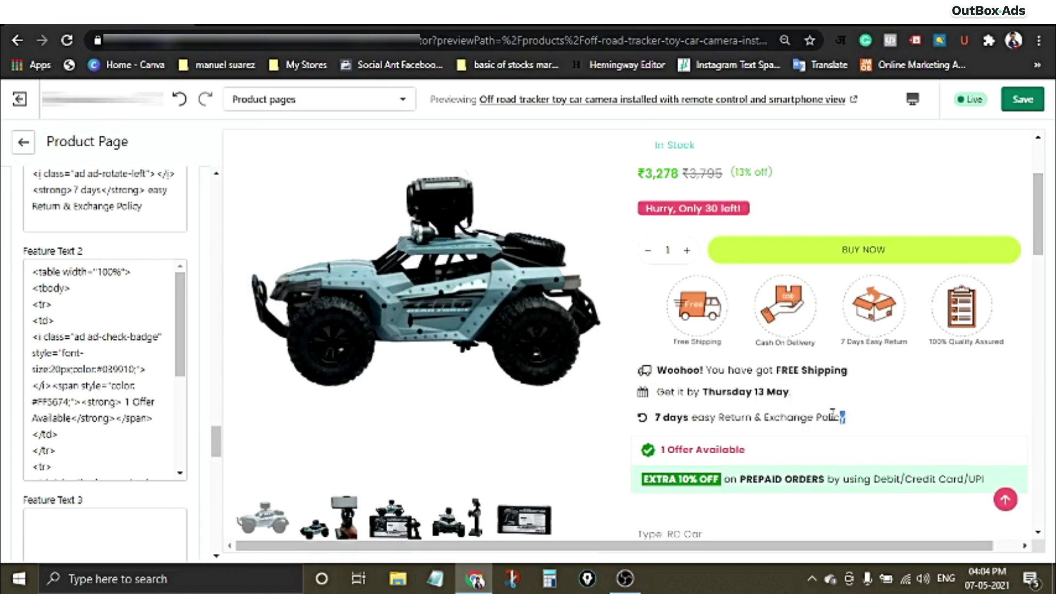
{"action": "left_click_drag", "start_coordinate": [843, 417], "coordinate": [658, 370]}
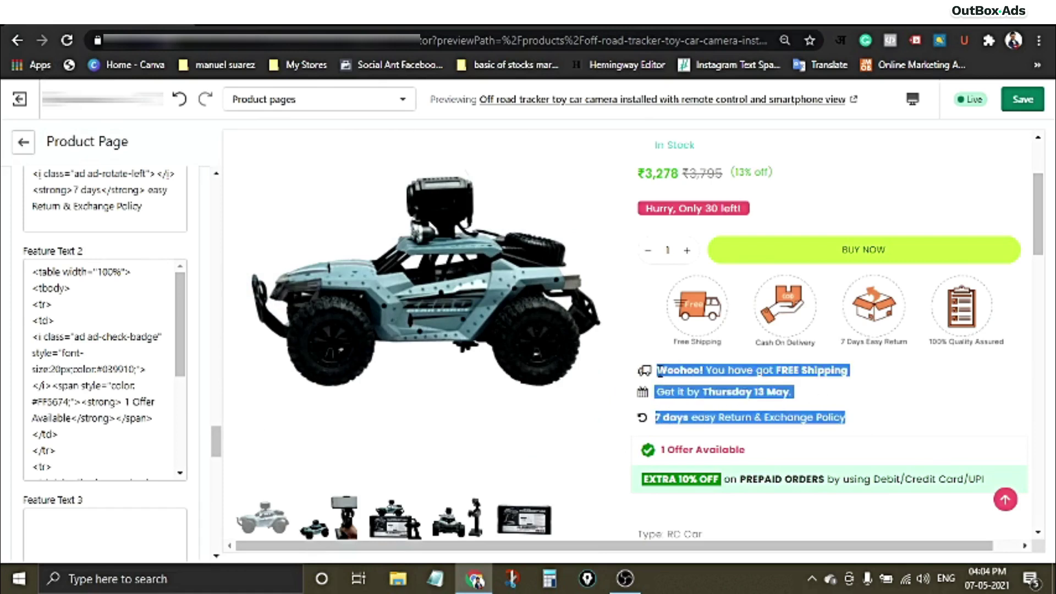
{"action": "left_click", "coordinate": [813, 391]}
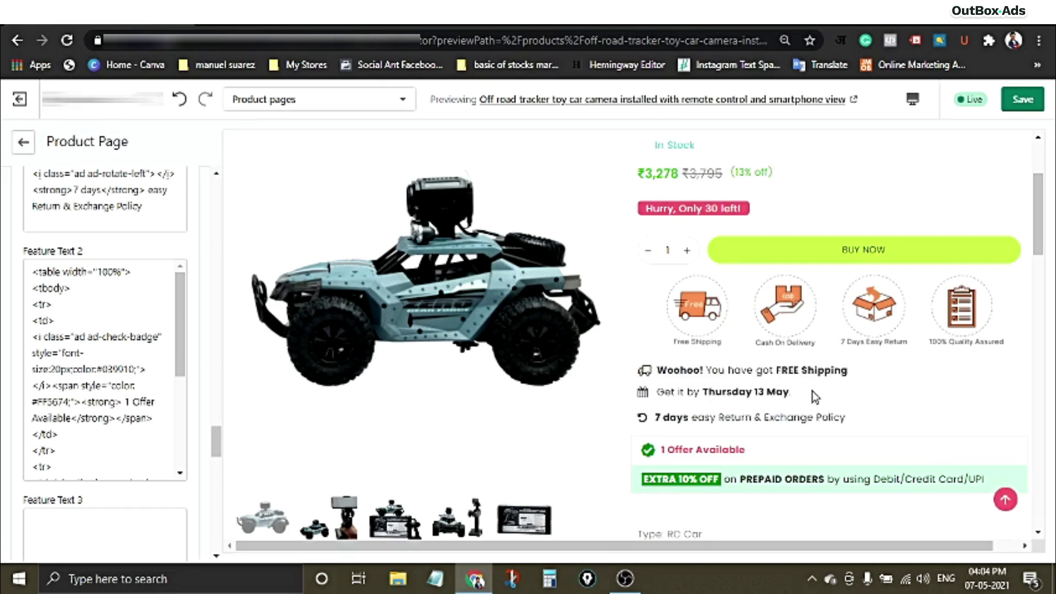